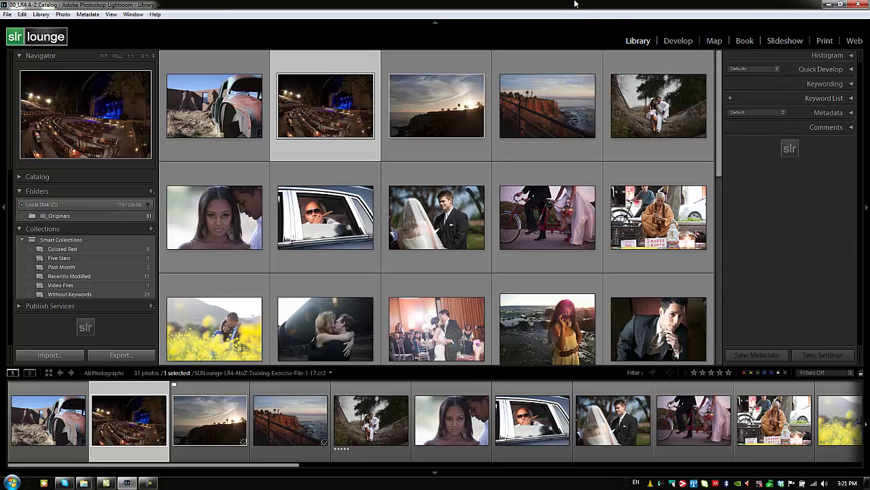
- Expand the Keywording panel (Ctrl+2) and the Keyword List panel (Ctrl+3)
key(ctrl+2)
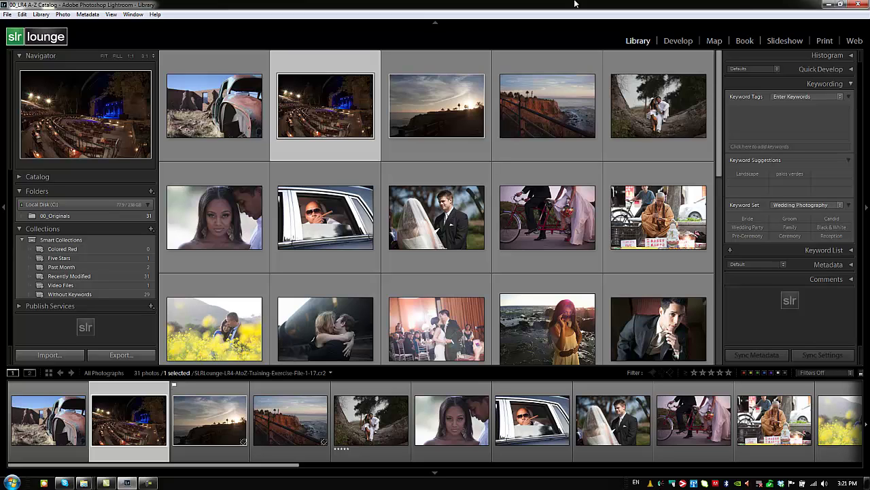
key(ctrl+3)
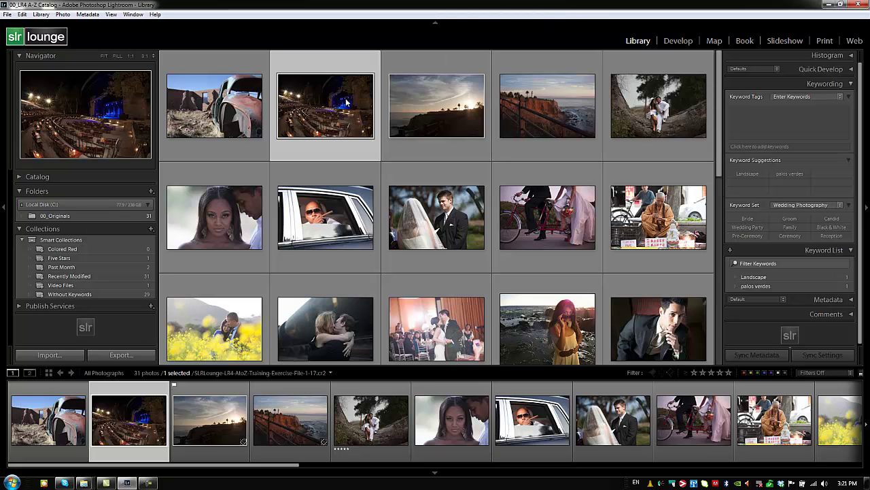
- Add the keyword Venue to the amphitheatre photo
click(744, 146)
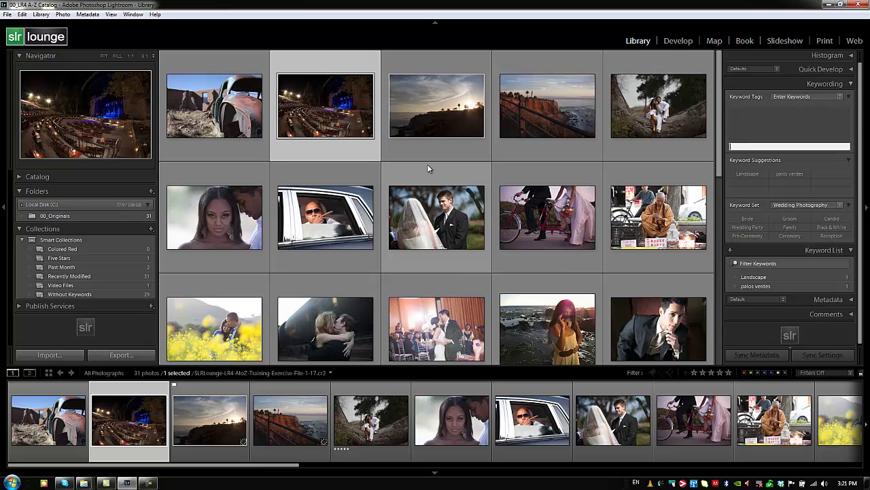
text(Venue)
key(Return)
- Tag the sunset photo with the suggested Landscape keyword
click(438, 133)
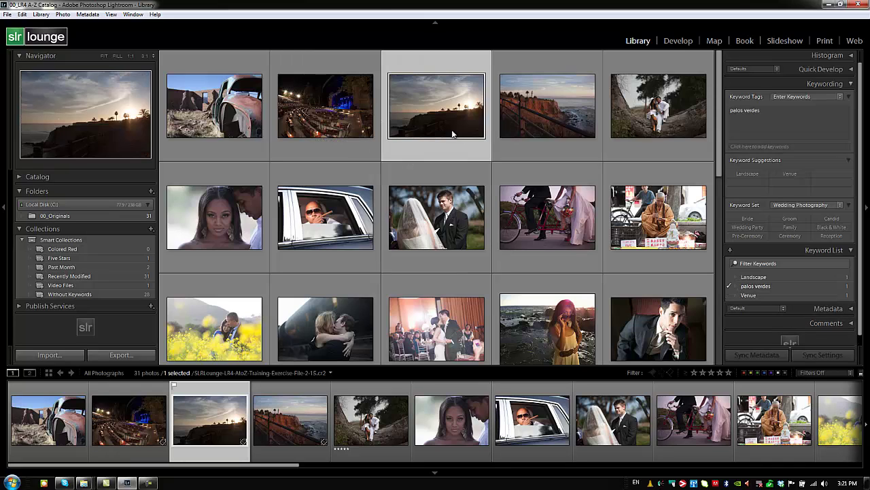
click(761, 120)
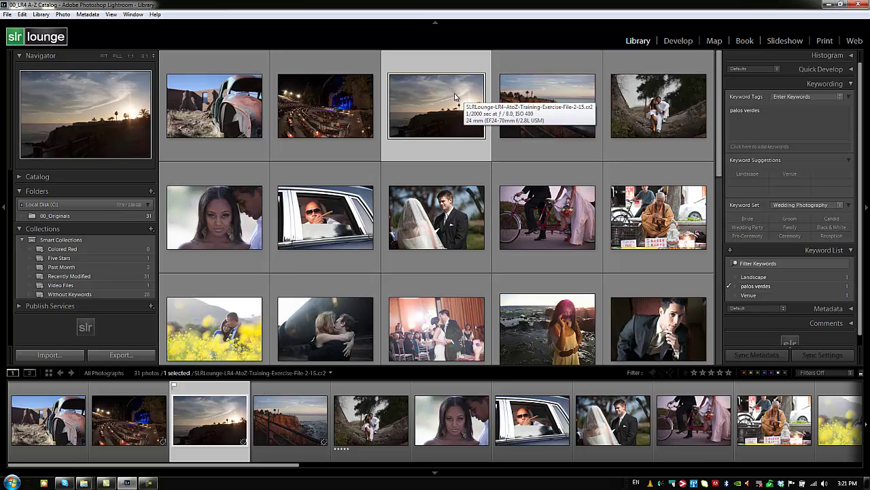
click(779, 147)
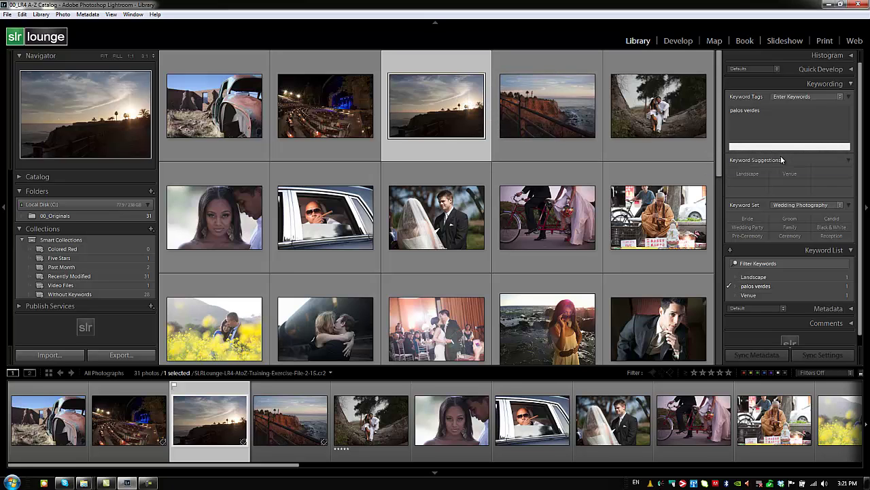
text(Landscape)
key(Return)
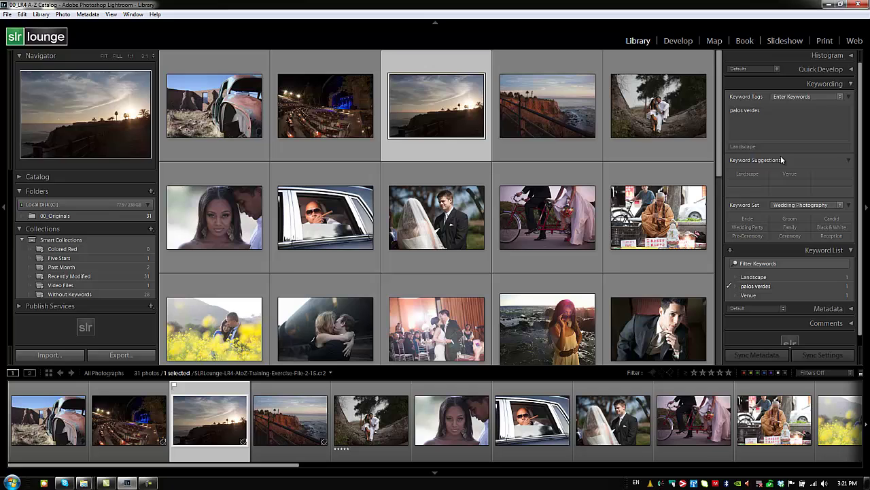
- Add the suggested palos verdes keyword to the cliff photo's Keyword Tags
click(592, 106)
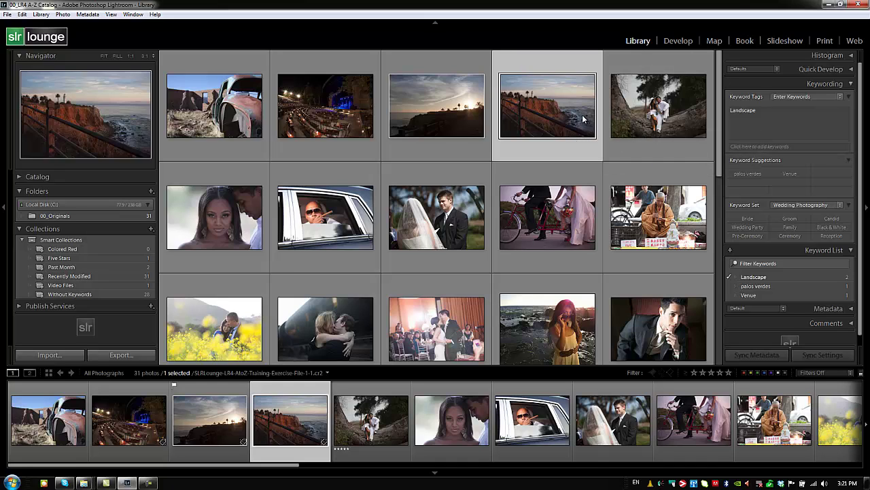
click(771, 120)
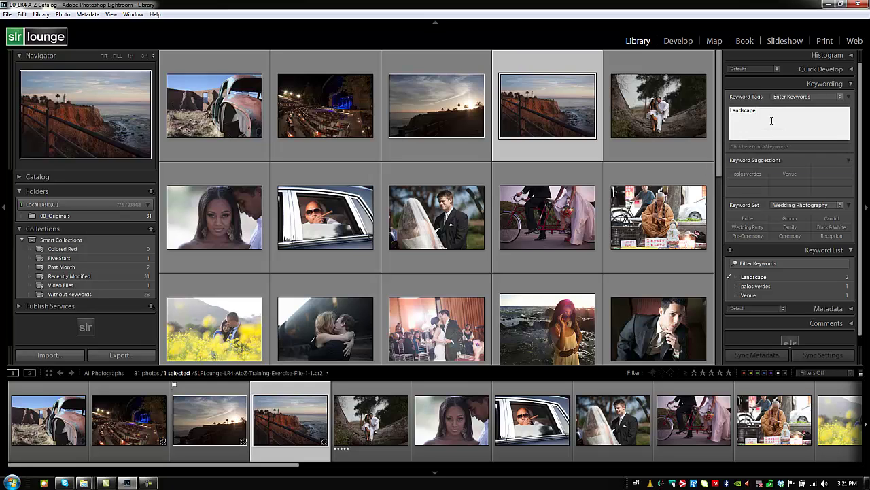
text(P)
text(alos)
key(Return)
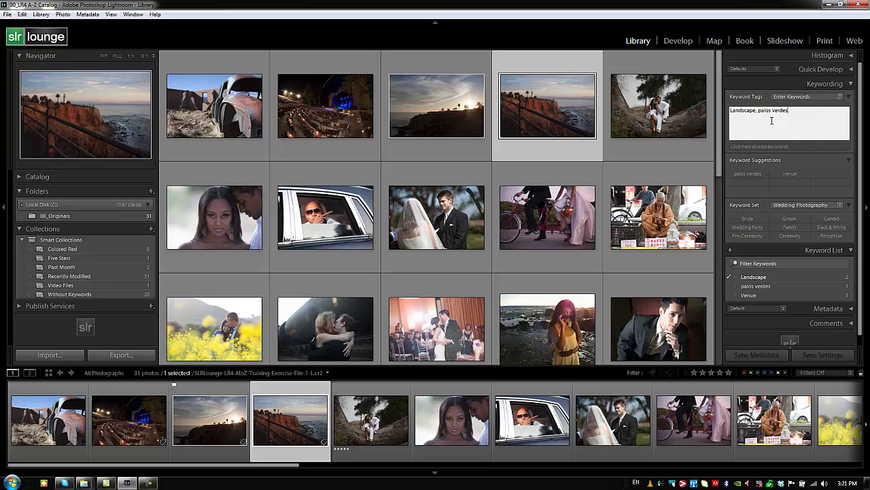
click(668, 87)
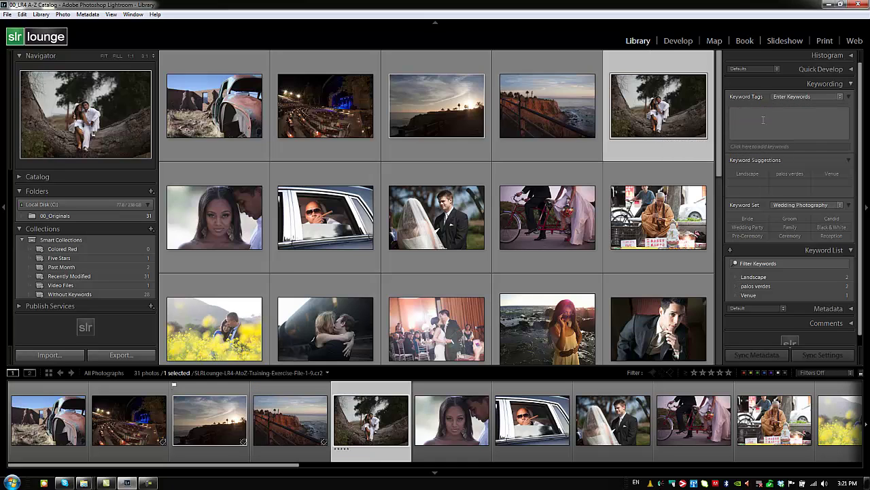
- Add the keyword Couples to the couple-in-tree photo
click(816, 147)
text(Couples)
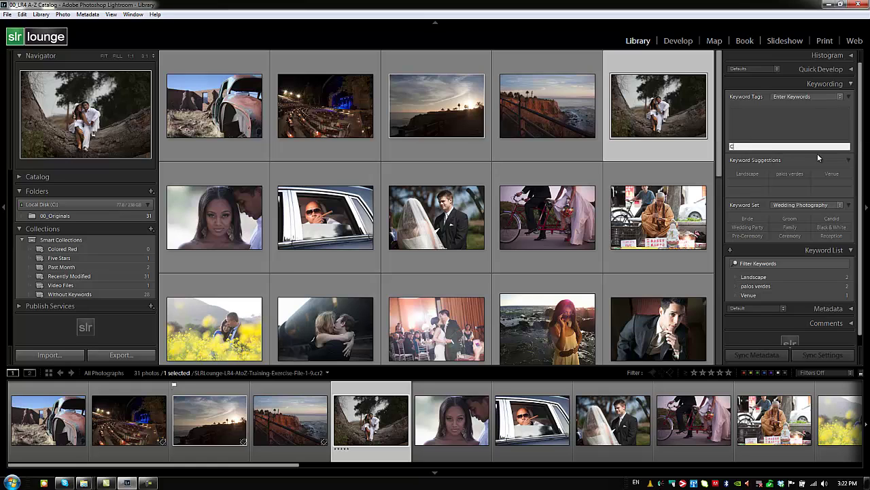
key(Return)
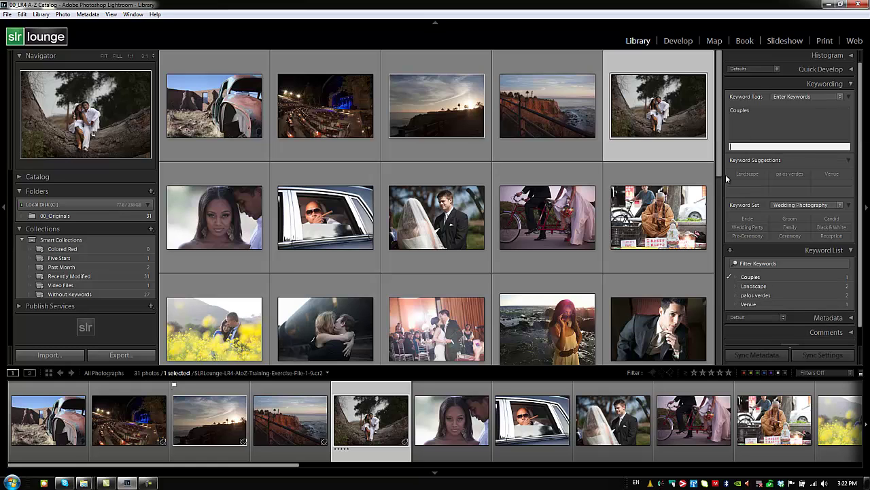
- Tag the man-in-limo photo with the keyword Guys
click(327, 217)
click(767, 126)
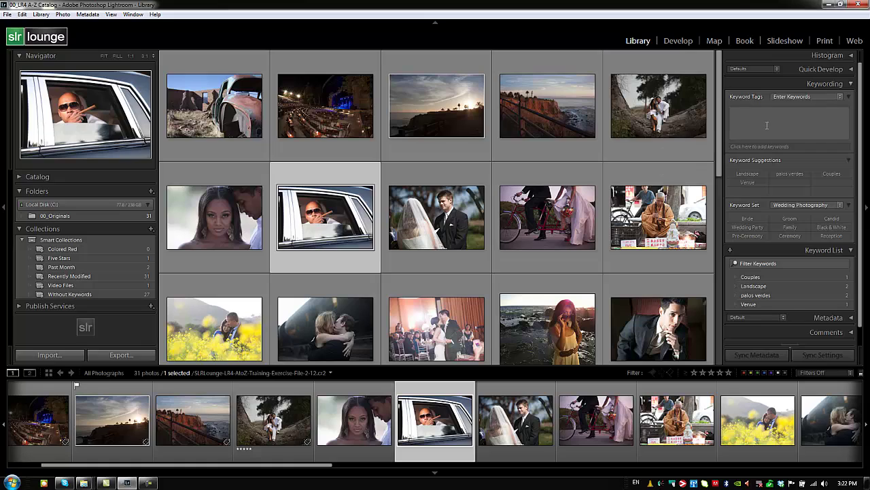
text(Guys)
key(Return)
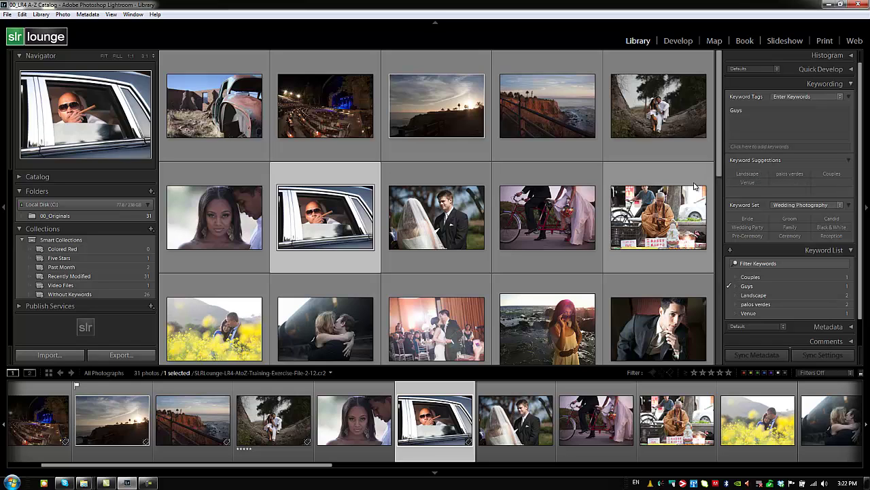
- Apply the suggested keywords Landscape and Couples to the tree-silhouette photo
scroll(551, 208, down, 1)
scroll(551, 208, down, 2)
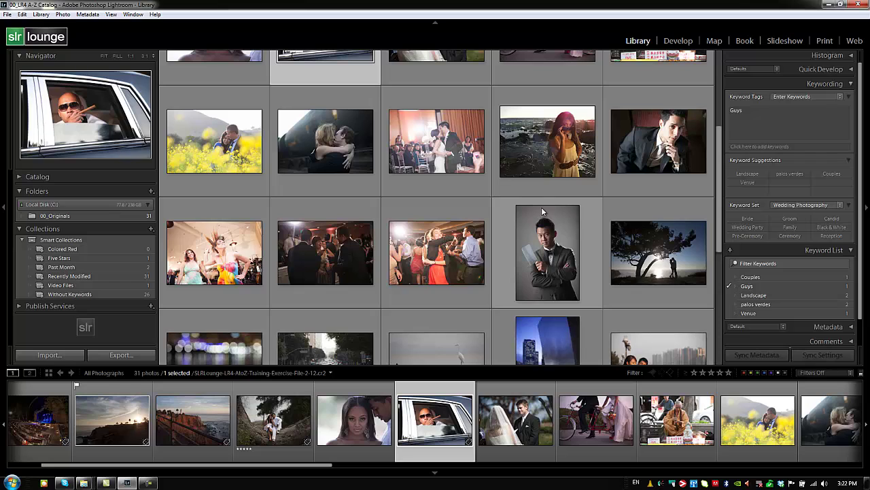
click(673, 235)
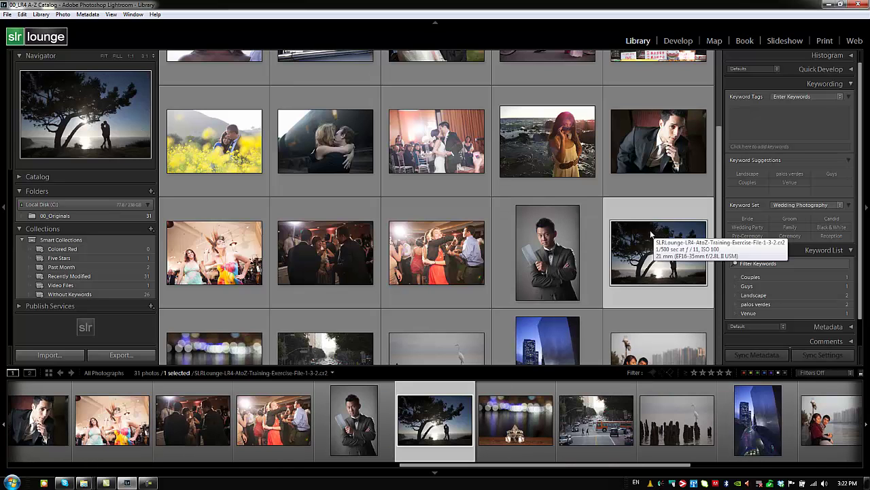
click(746, 174)
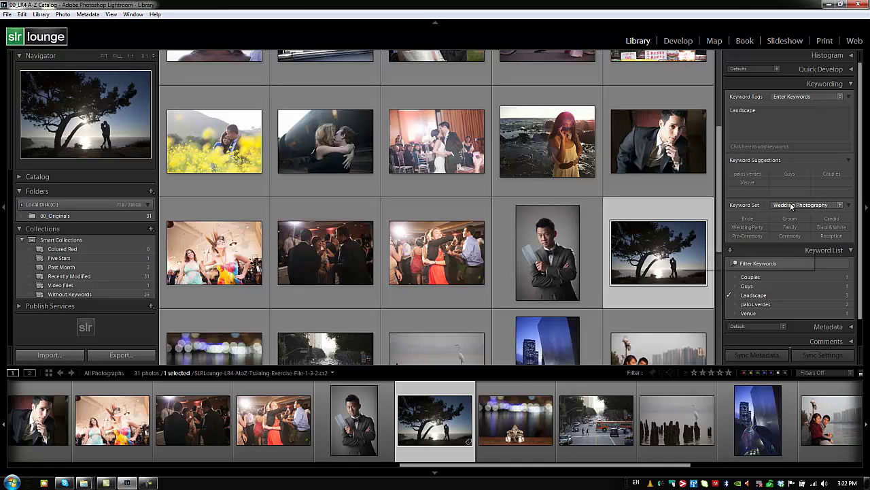
click(832, 174)
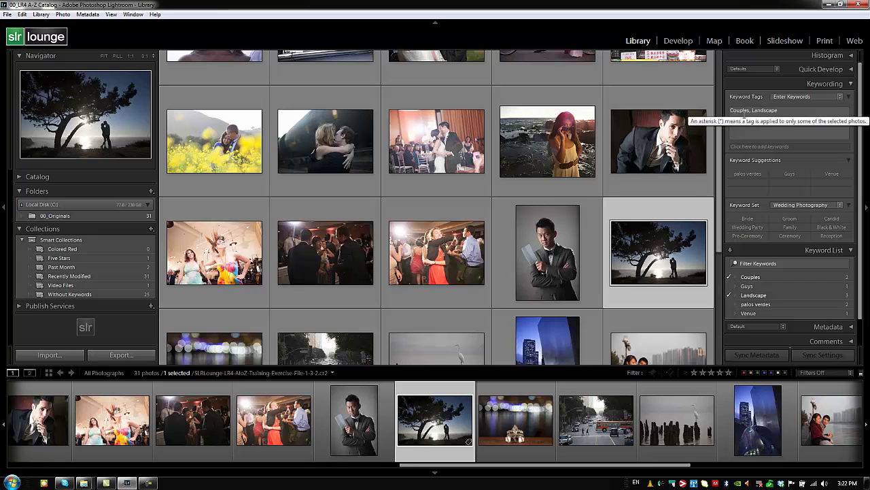
- Tag the standing and seated man-in-suit portraits with the suggested Guys keyword
click(564, 227)
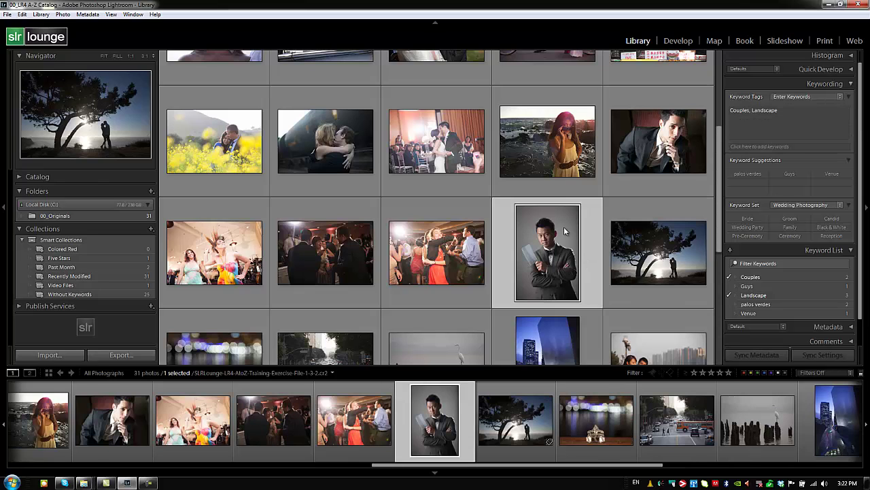
click(737, 183)
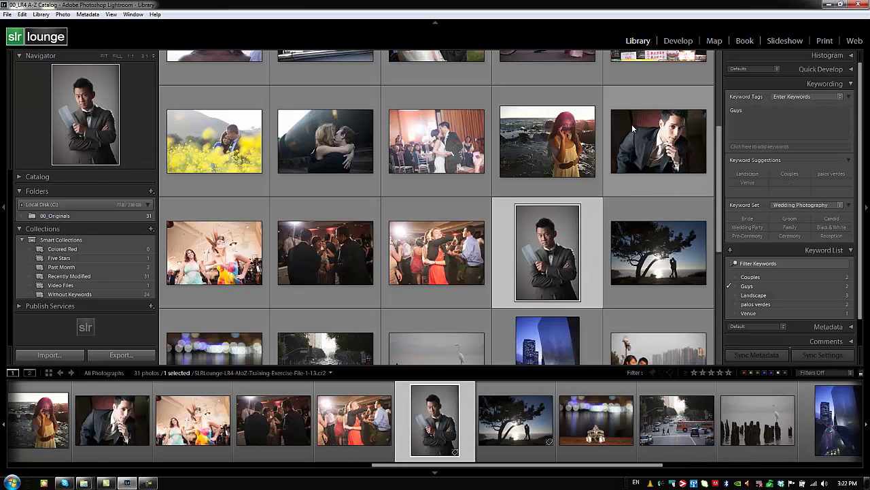
click(632, 124)
click(789, 174)
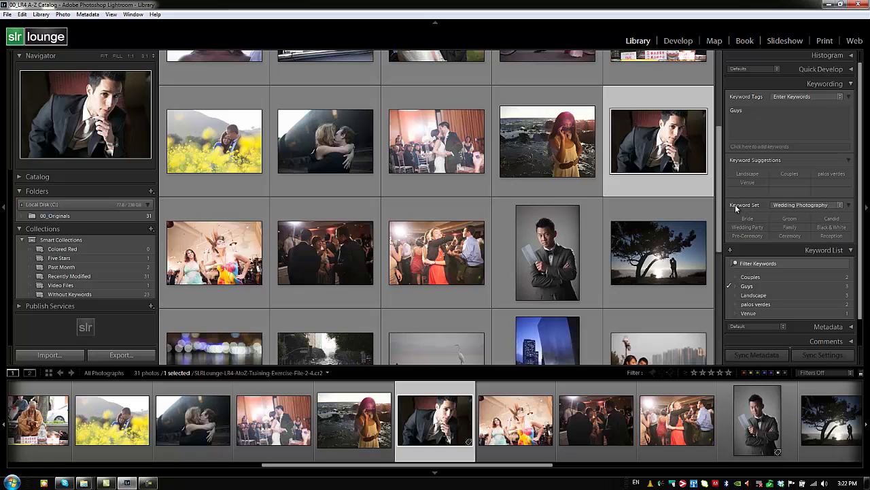
- Choose Edit Set... from the Keyword Set dropdown to edit Wedding Photography
click(792, 205)
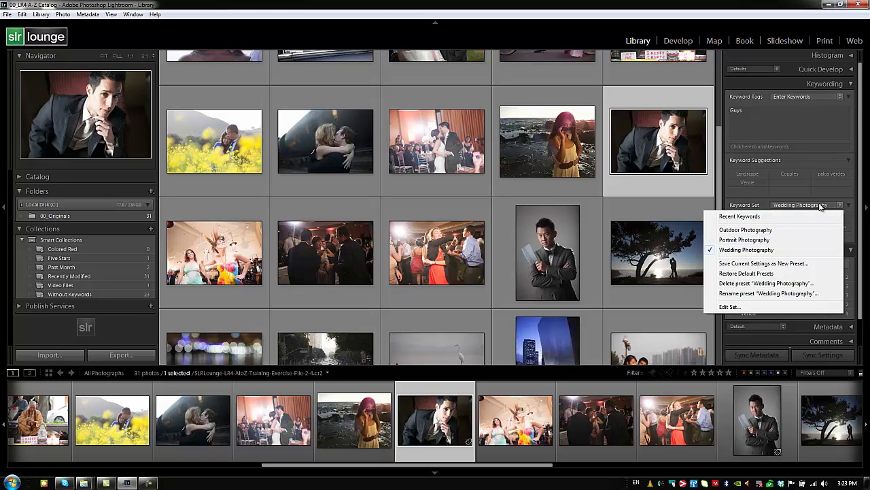
click(800, 207)
click(800, 207)
click(730, 306)
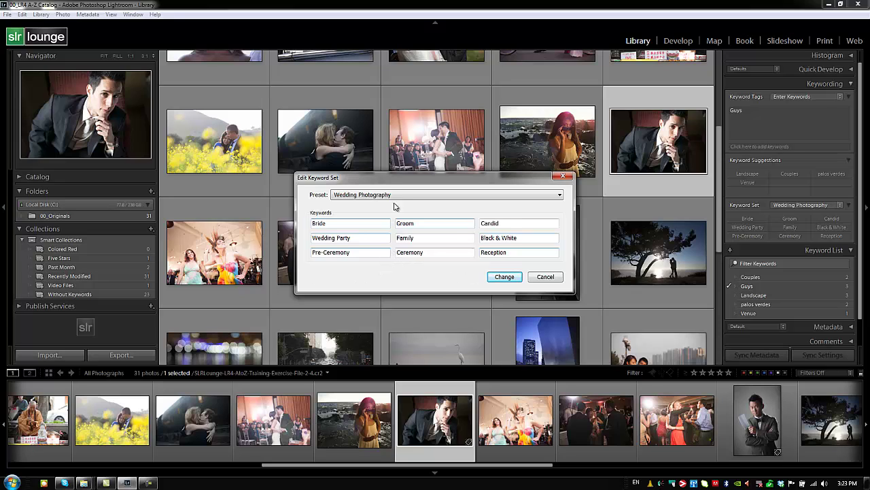
- Replace the first keyword slots with Landscape, Wide Landscape, Animals and Plants
click(346, 222)
text(Landsec)
text(cape)
key(Tab)
text(W)
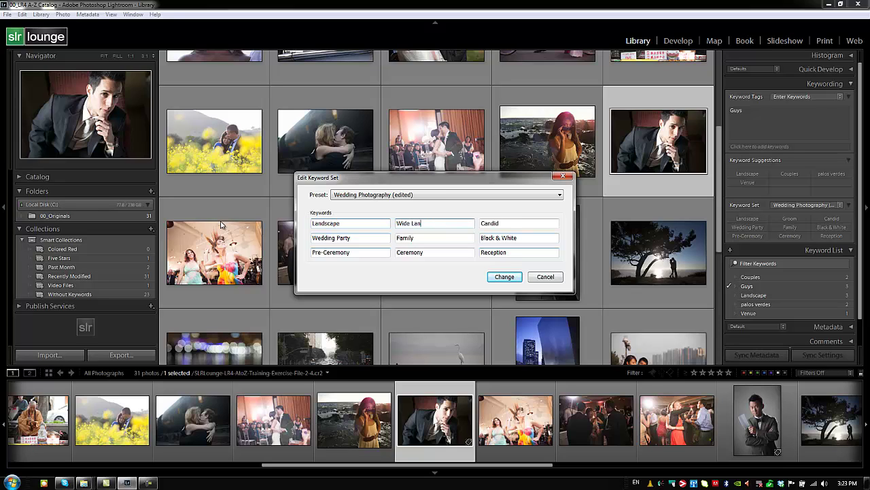
text(ide Landscape)
key(Tab)
text(Animals)
key(Tab)
text(Plants)
key(Tab)
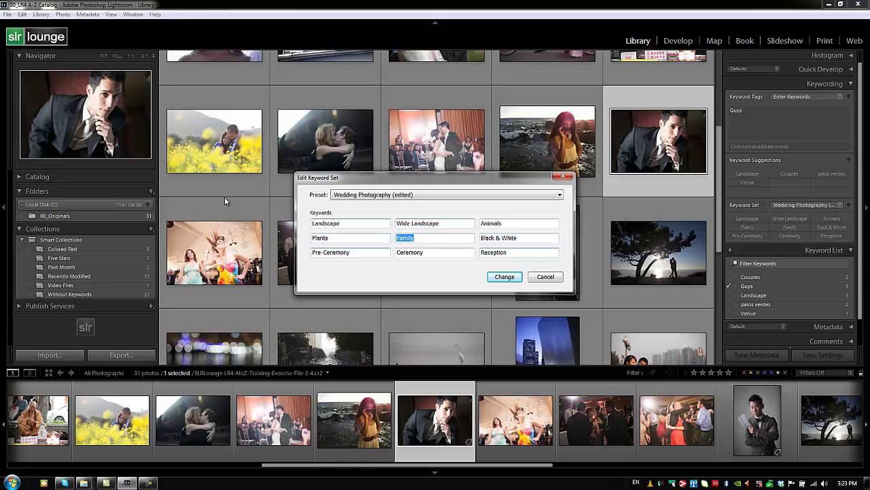
- Save the edited keywords as a new preset named LR4 Tutorials and close the editor
click(364, 195)
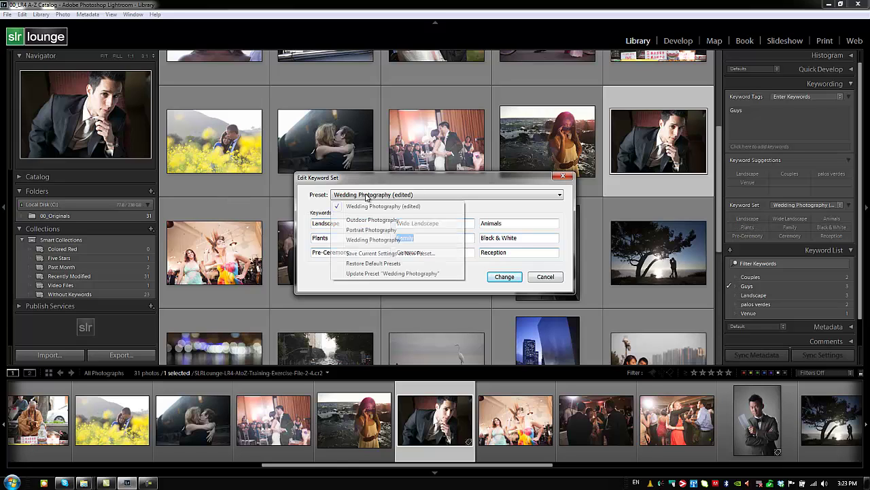
click(379, 253)
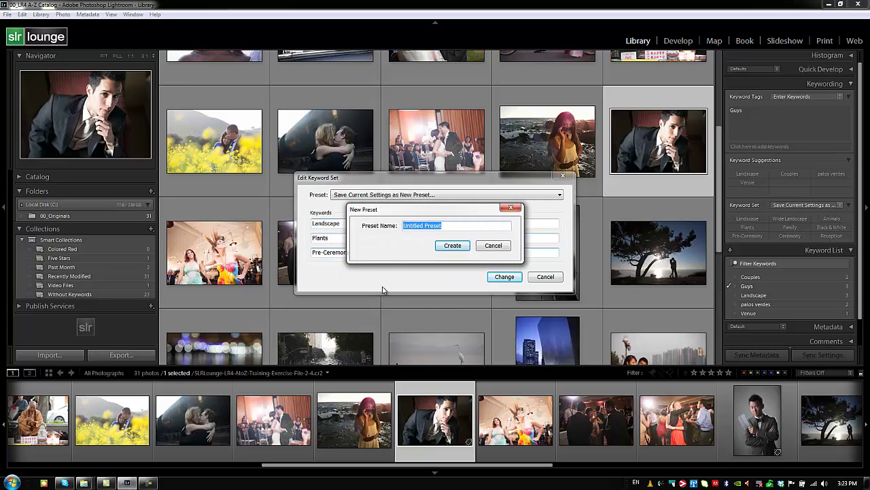
text(LR4 Tutorials)
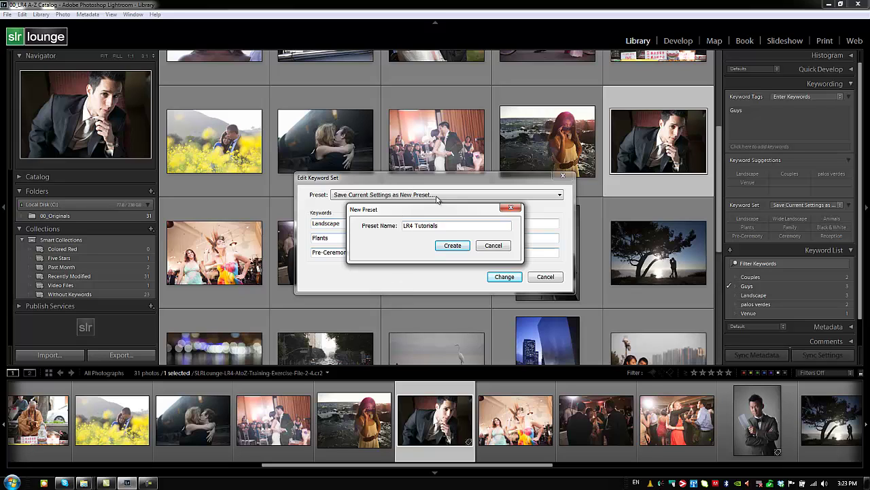
click(452, 245)
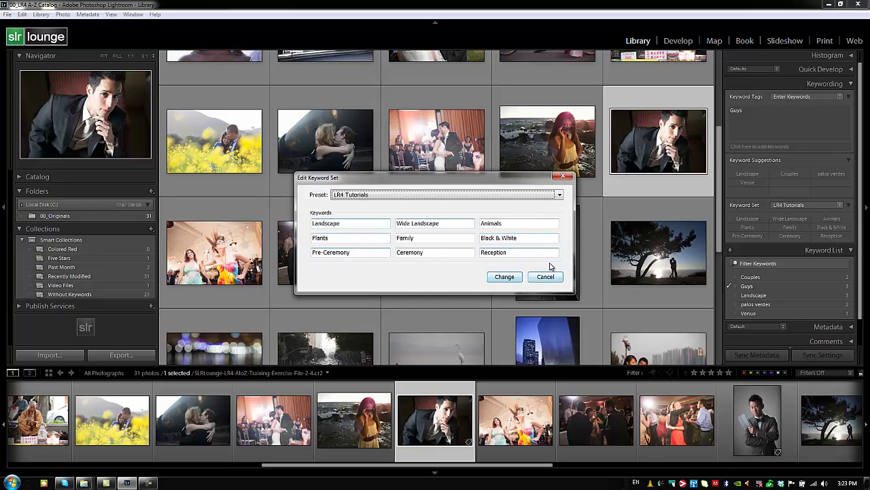
click(566, 178)
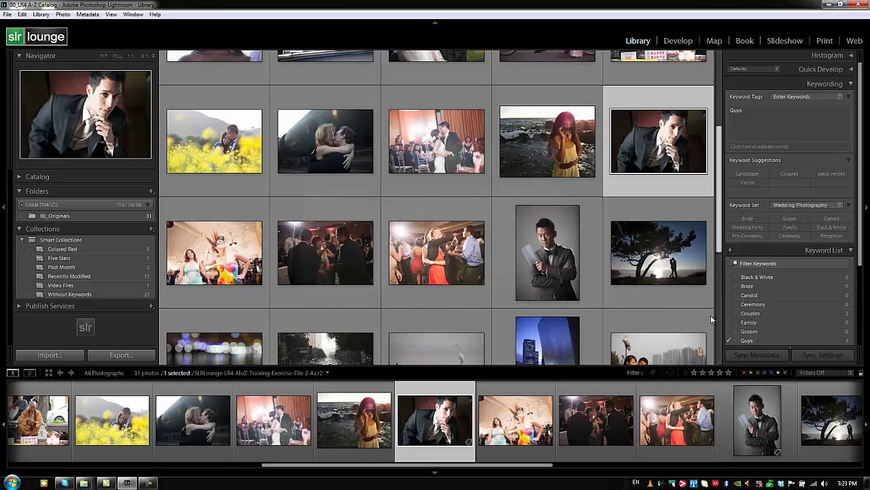
- Make LR4 Tutorials the active keyword set in the Keywording panel
click(799, 206)
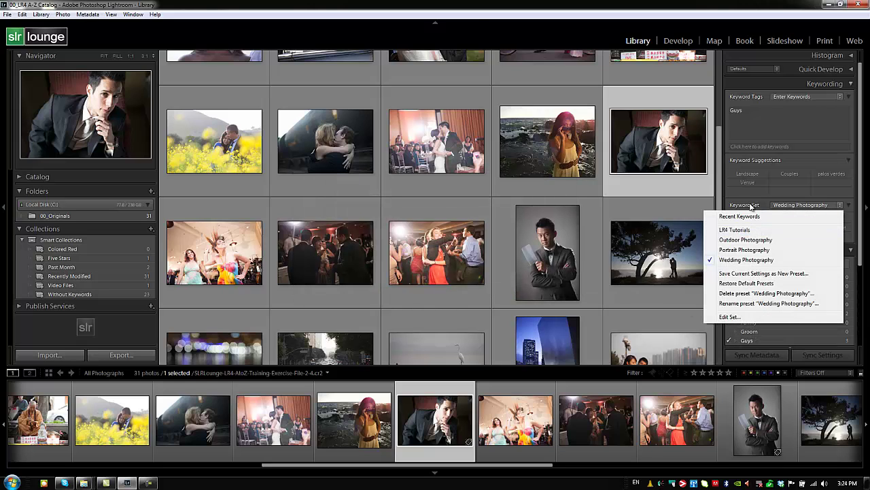
click(764, 230)
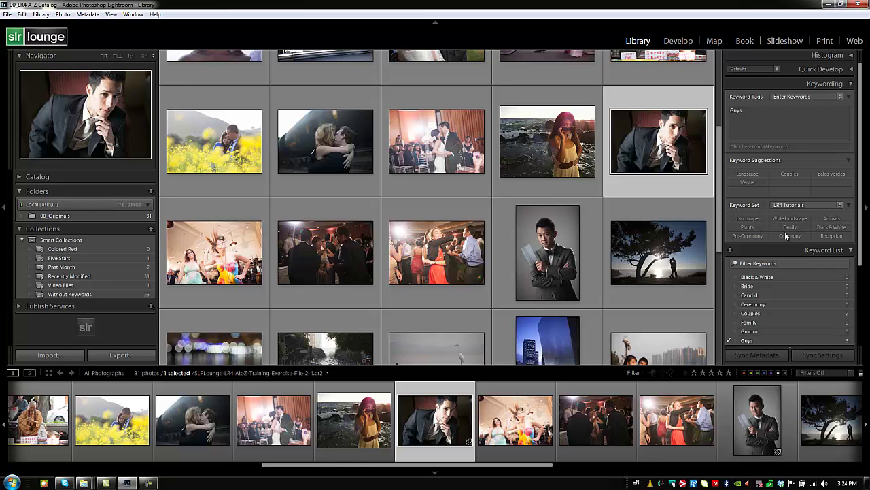
click(781, 204)
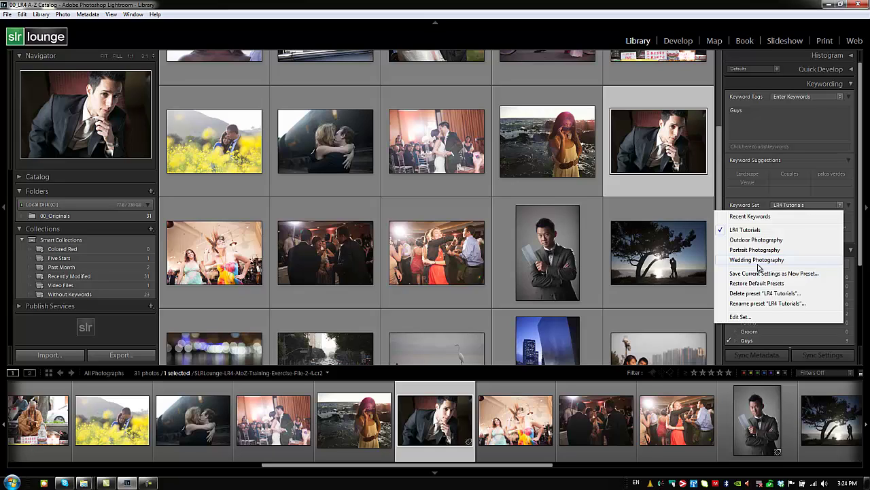
click(855, 208)
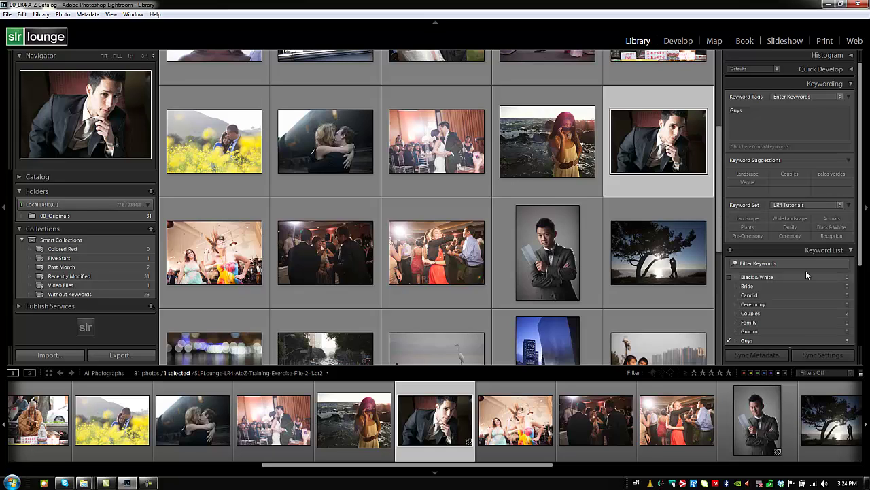
scroll(862, 286, down, 3)
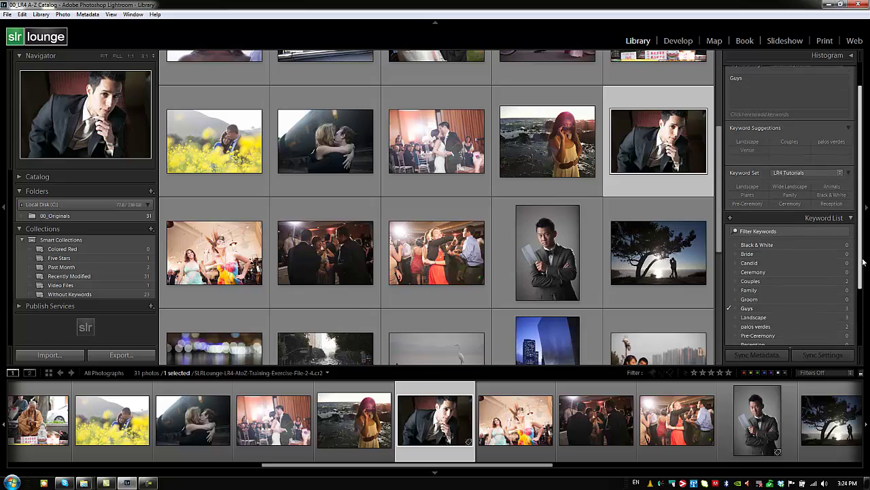
- Tick Couples in the Keyword List for the yellow-field and kissing-couple photos
scroll(862, 286, down, 1)
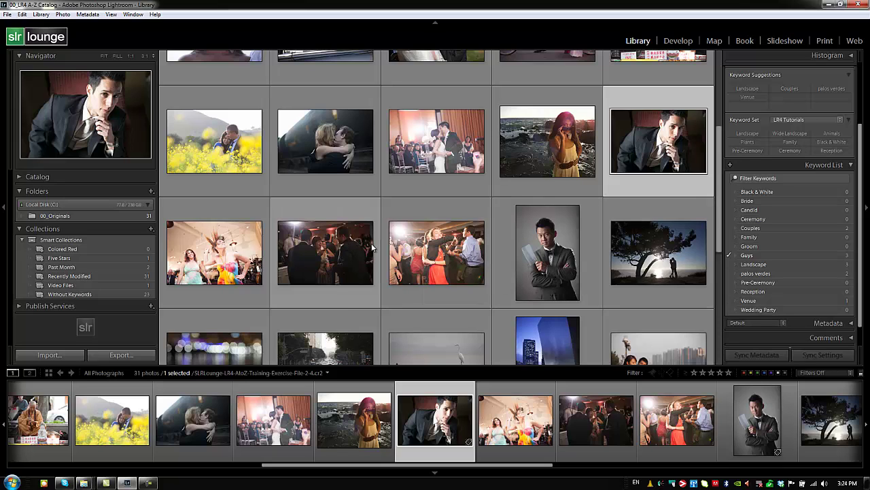
click(214, 145)
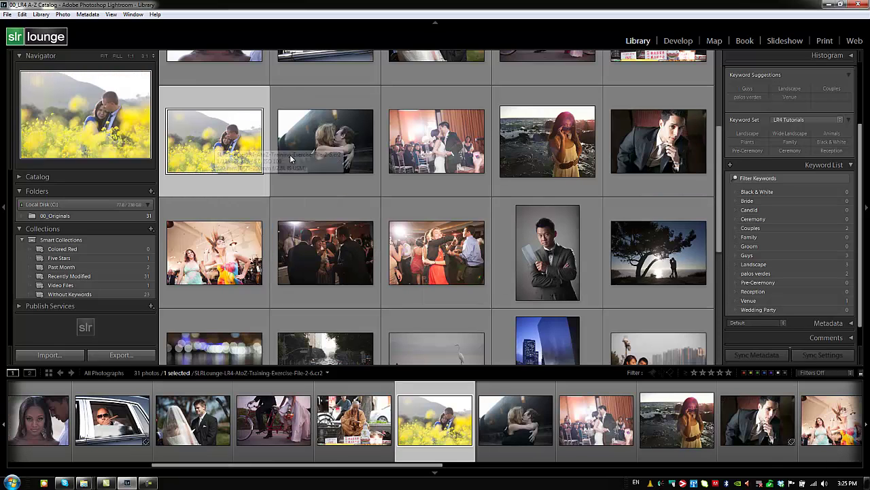
click(729, 230)
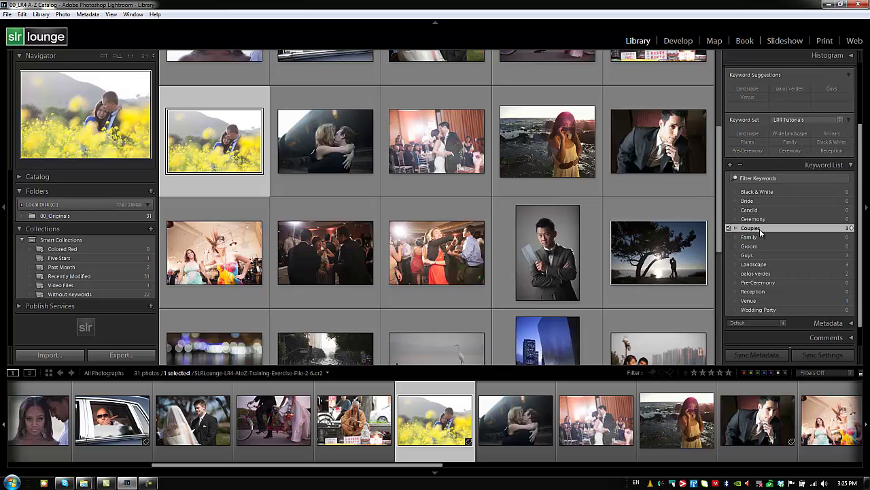
click(326, 146)
click(728, 228)
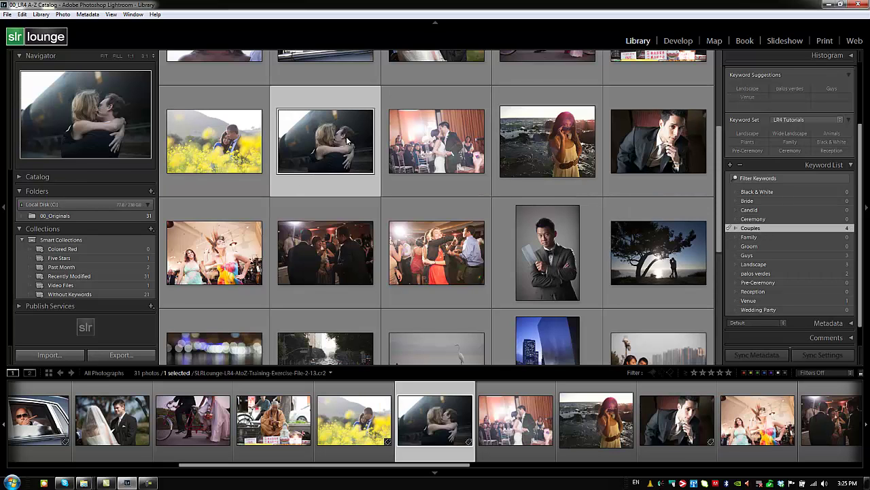
click(730, 228)
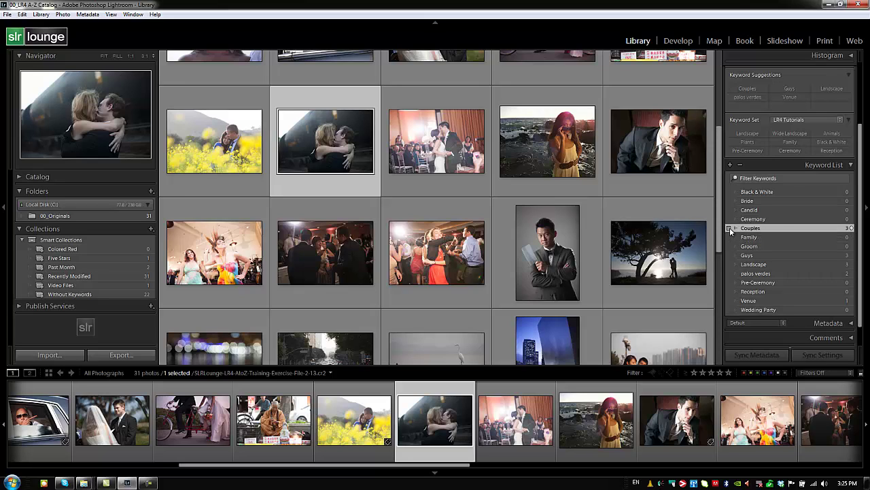
click(730, 228)
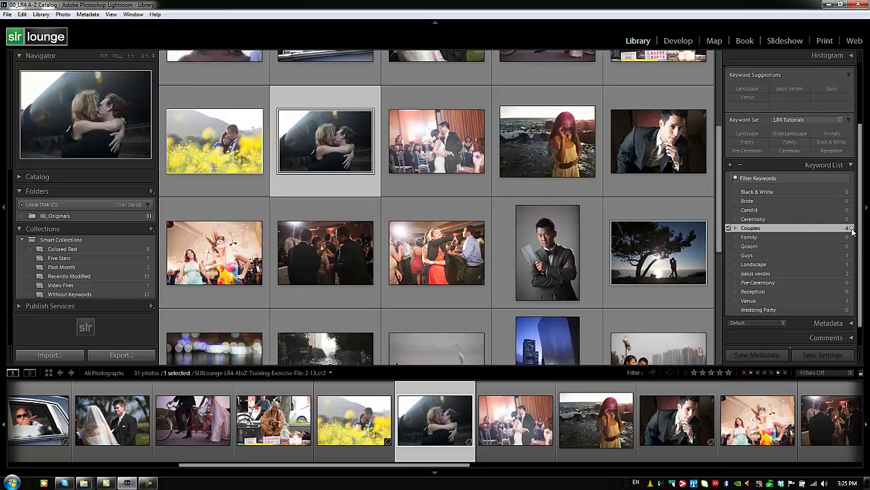
- Filter the grid by Couples, then Guys, then show all 31 00_Originals photos again
click(852, 230)
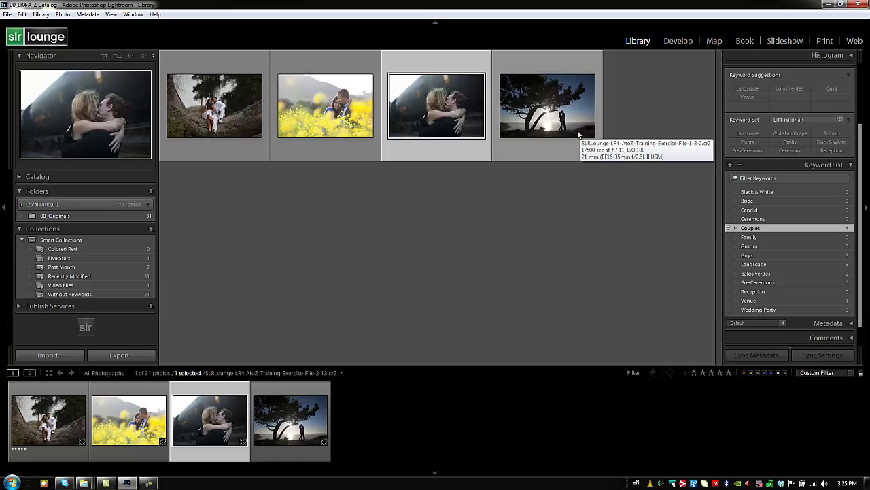
key(backslash)
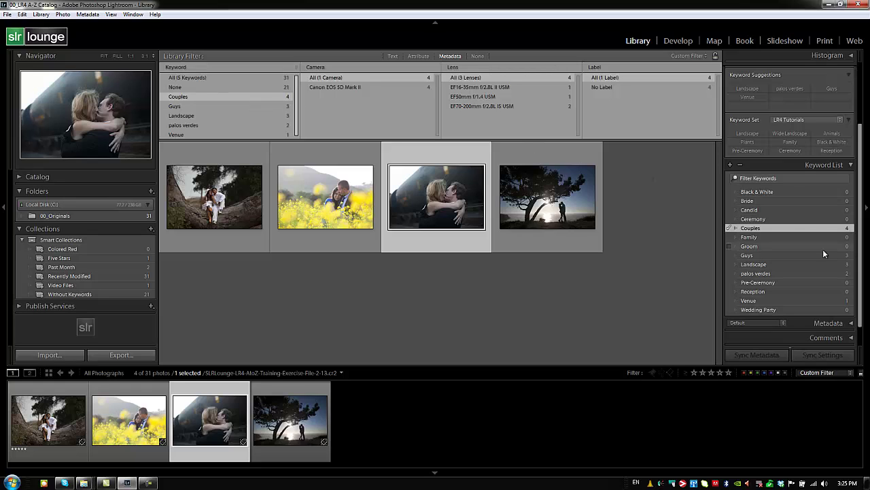
click(851, 256)
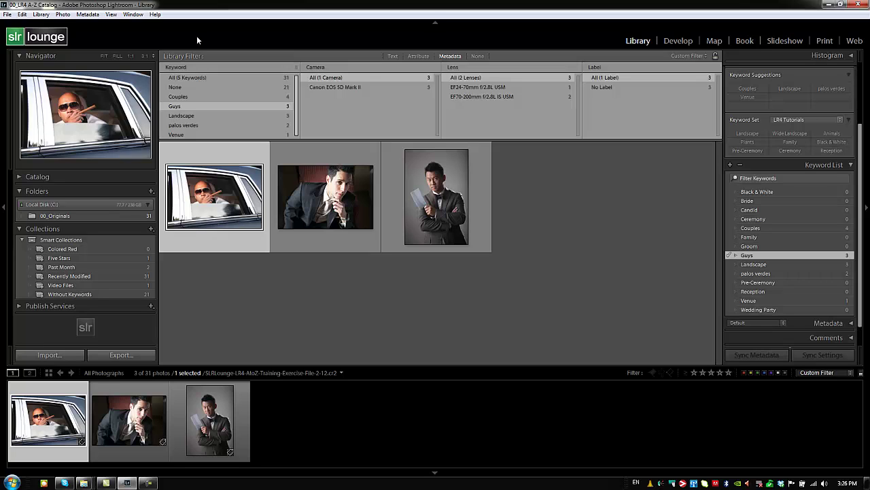
key(backslash)
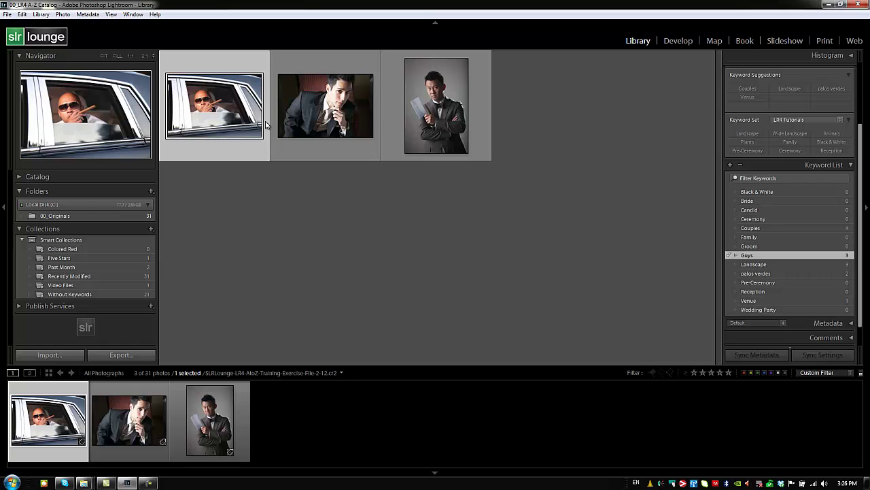
click(72, 215)
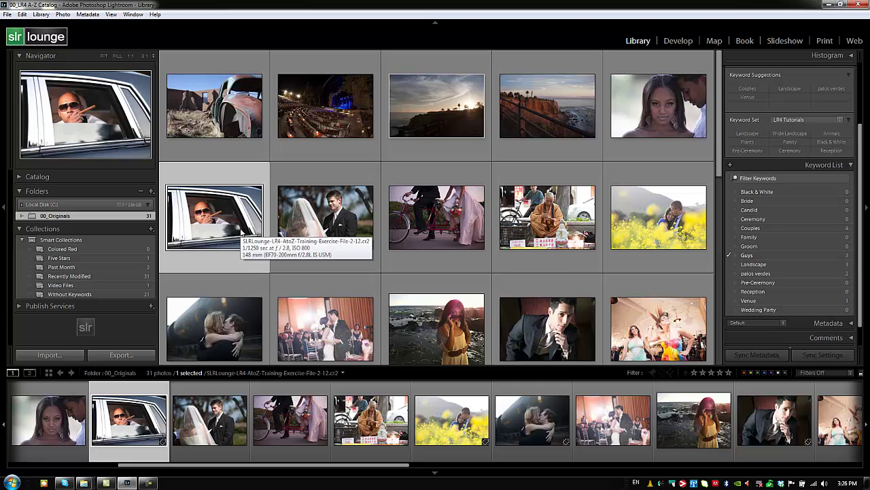
- Select the first ten photos, from the old car photo through the tenth thumbnail
ctrl+click(389, 195)
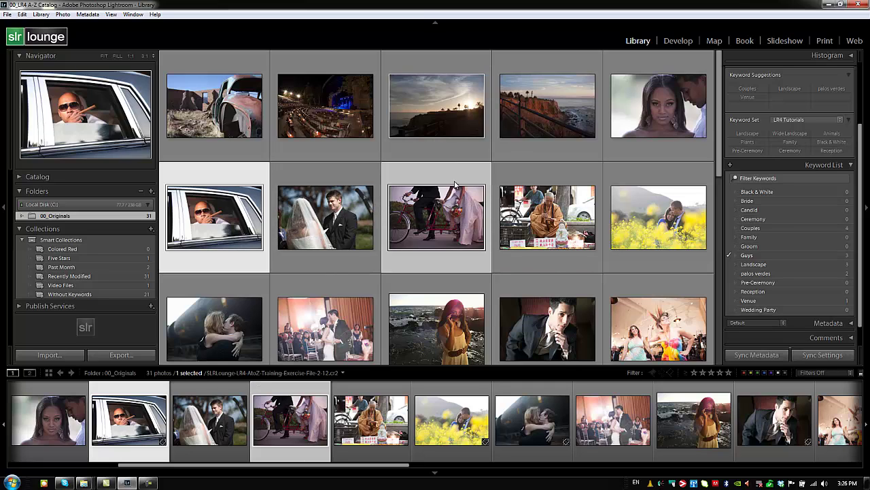
ctrl+click(453, 119)
ctrl+click(557, 109)
ctrl+click(648, 105)
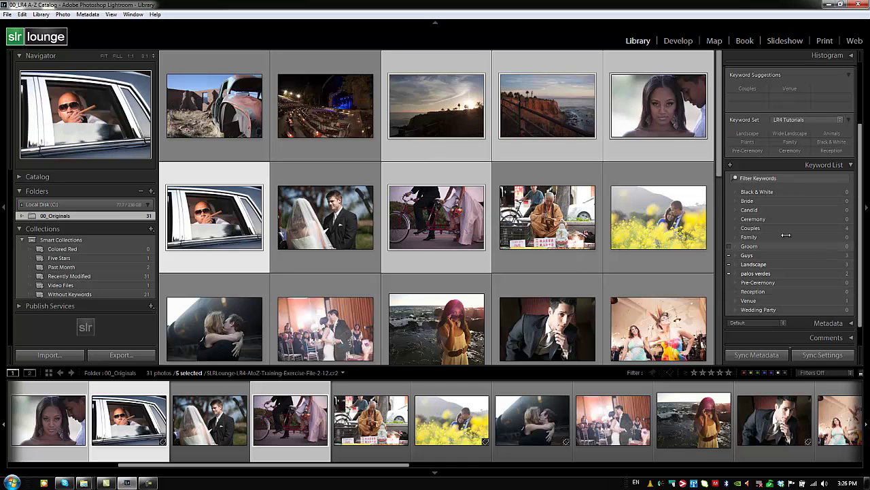
drag(860, 211, 860, 186)
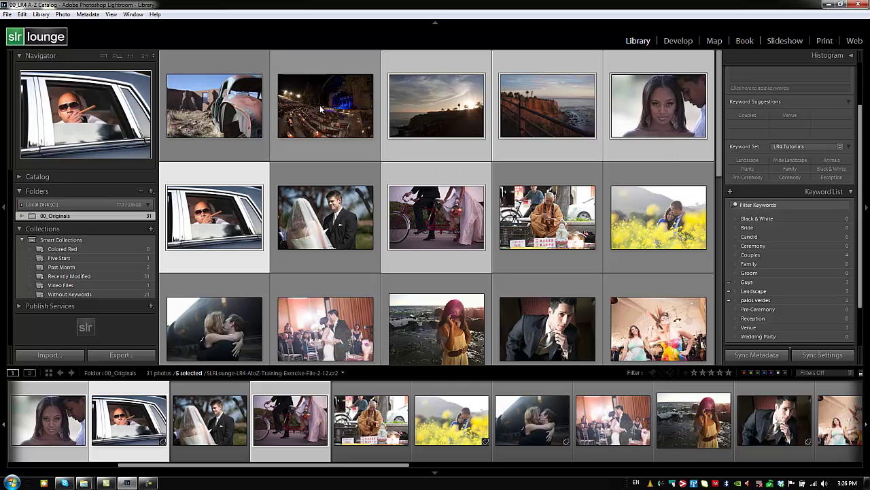
click(240, 111)
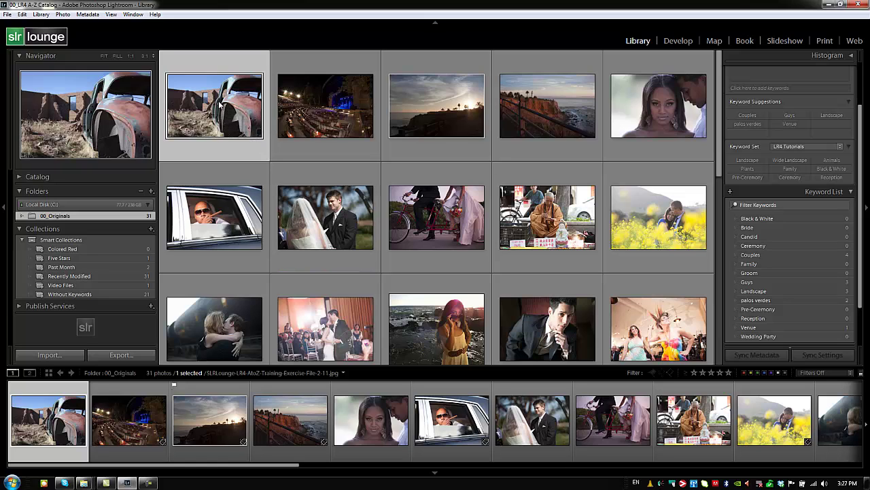
shift+click(646, 212)
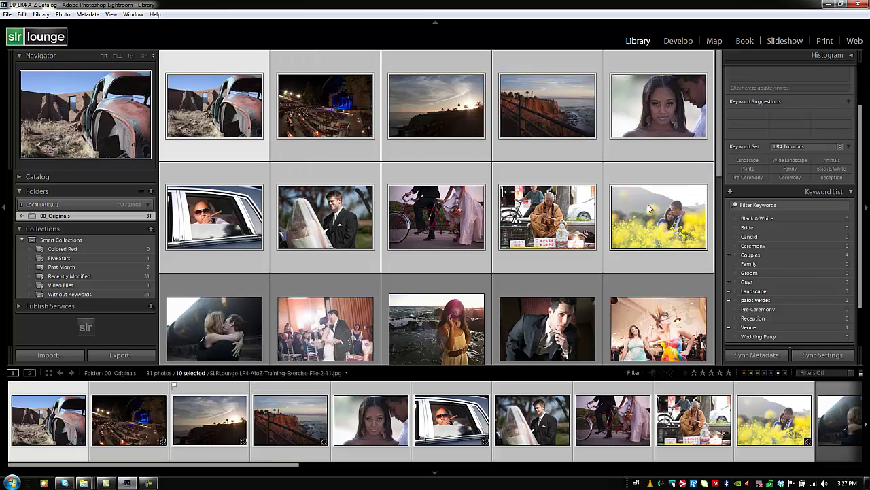
- Scroll the Keywording panel to review the selection's combined Keyword Tags
scroll(779, 264, down, 1)
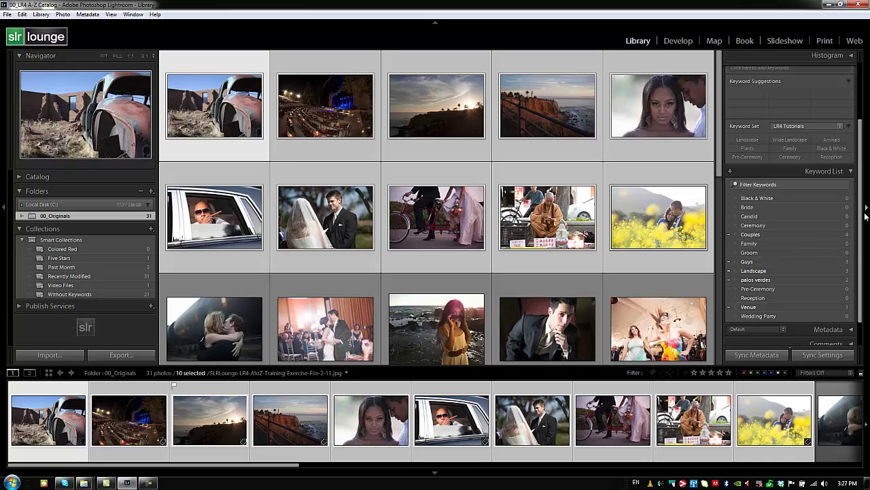
scroll(748, 175, up, 1)
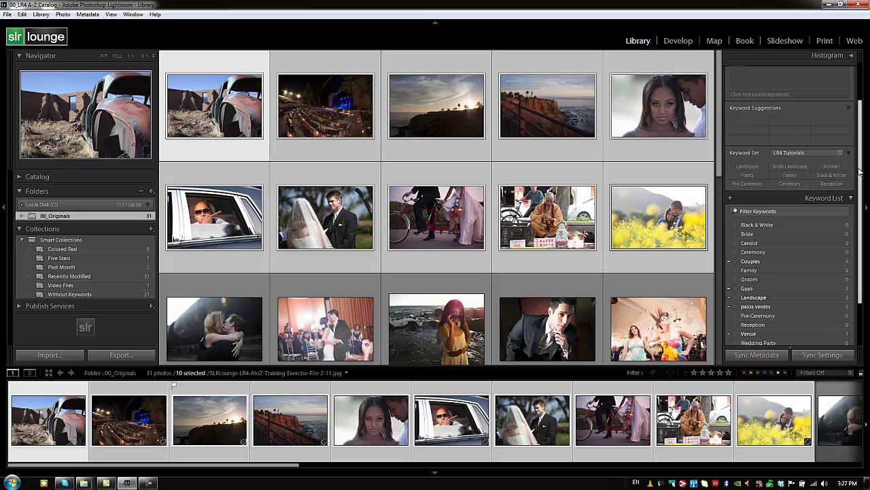
scroll(859, 174, up, 2)
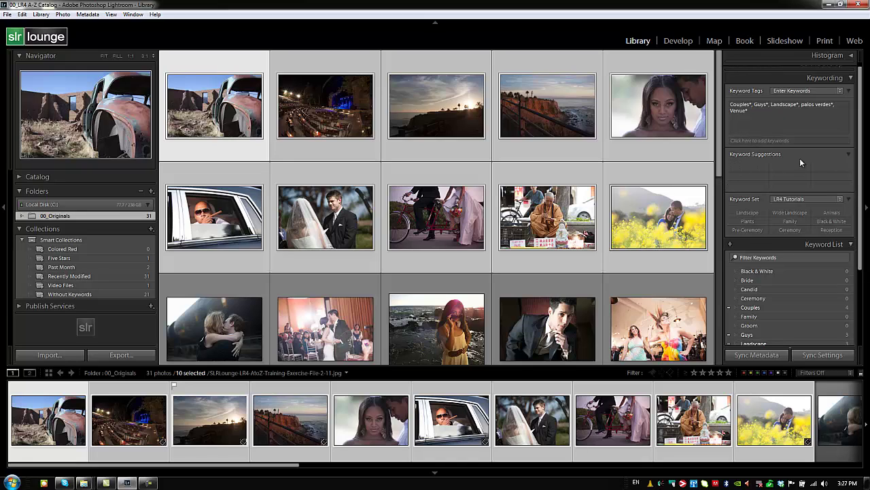
scroll(778, 204, down, 4)
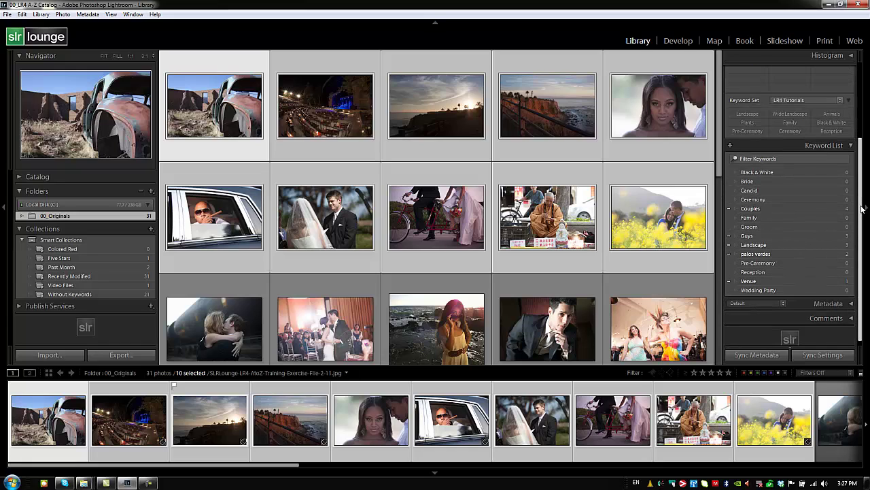
drag(860, 209, 861, 213)
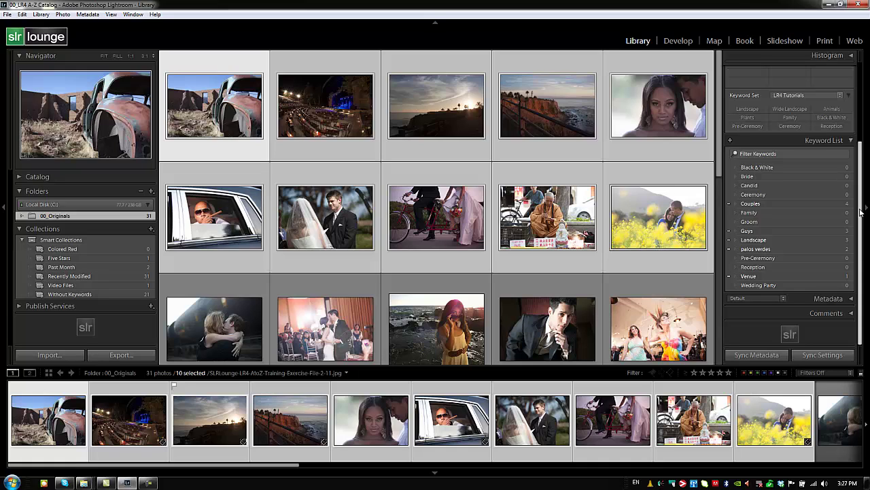
scroll(860, 212, up, 2)
scroll(860, 212, down, 2)
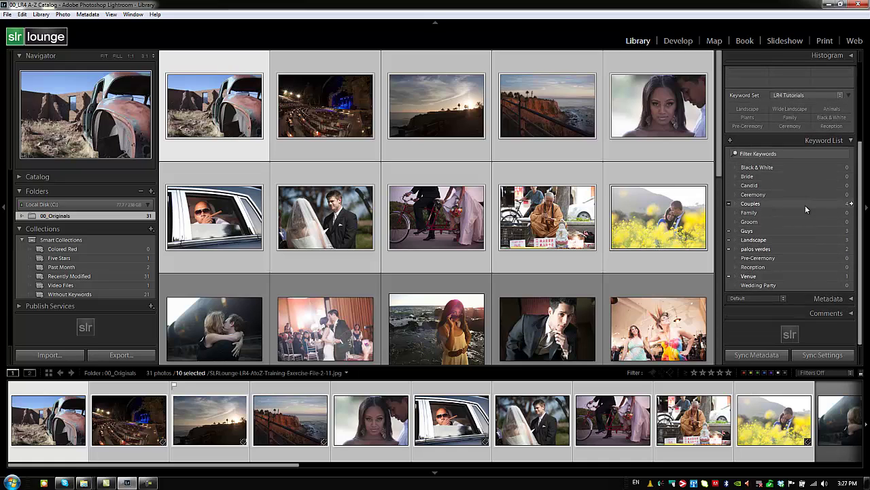
- Select the first ten photos, from the rusty car to the yellow-flower couple
right_click(756, 170)
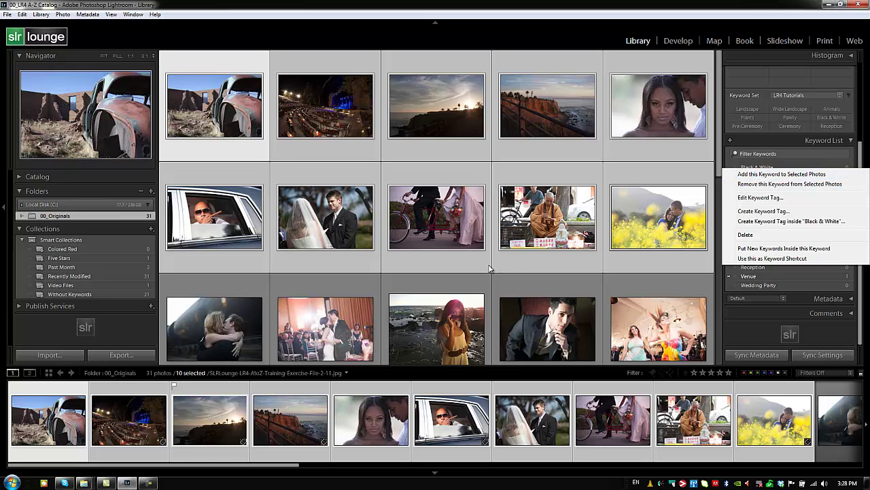
click(443, 275)
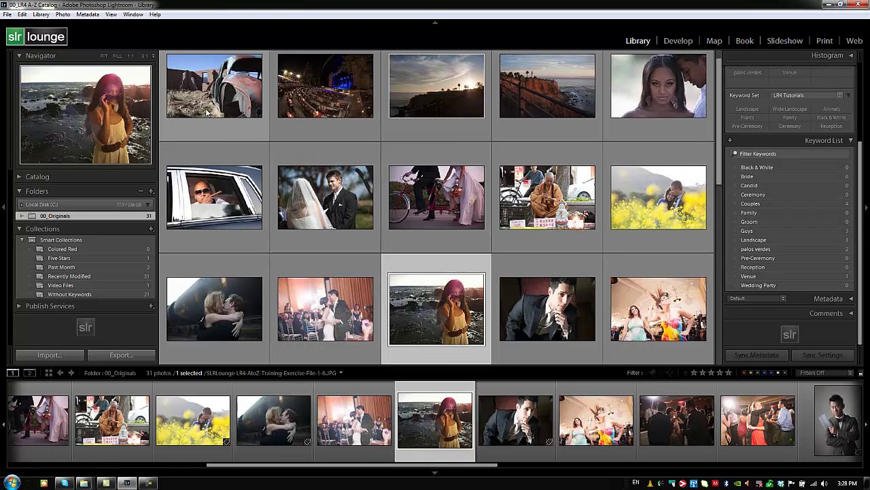
click(246, 112)
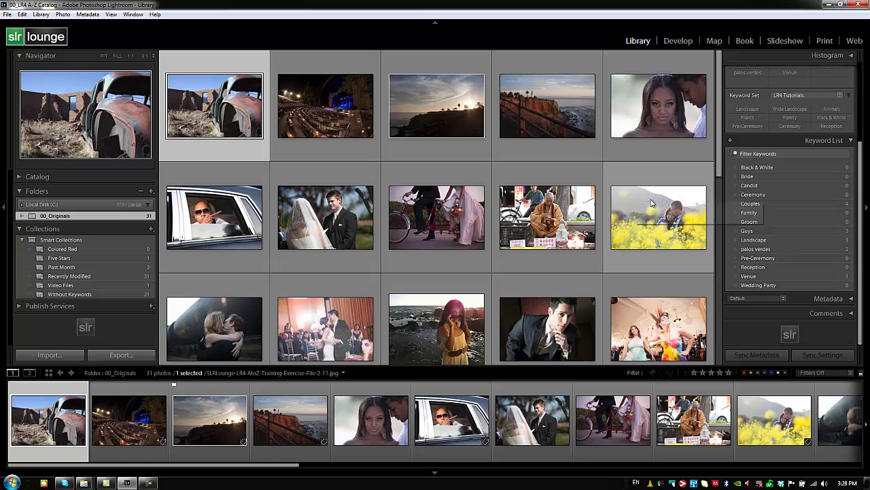
shift+click(647, 231)
drag(861, 191, 860, 135)
- Add the new keyword 'Temporary' to the ten selected photos
click(789, 113)
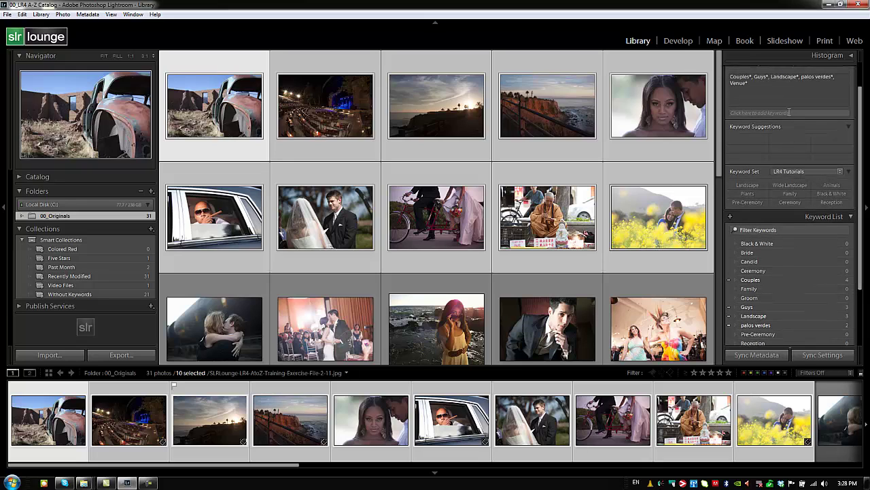
text(Temporary)
key(Return)
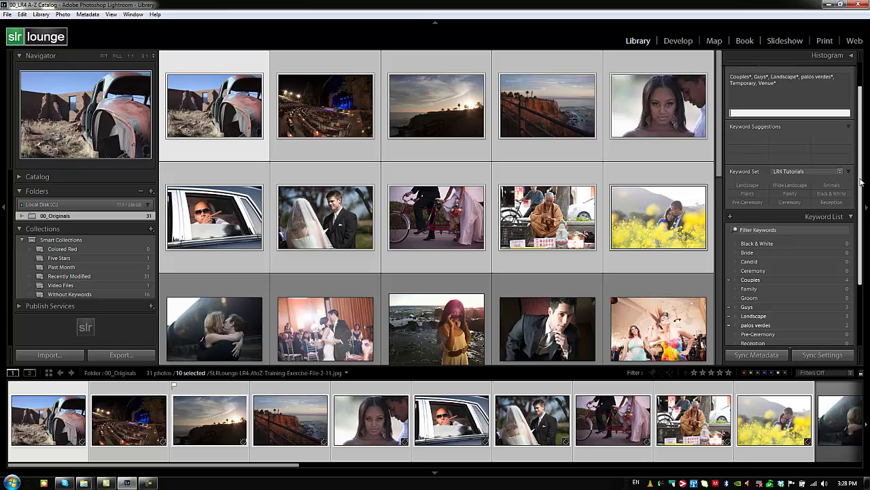
scroll(861, 183, down, 3)
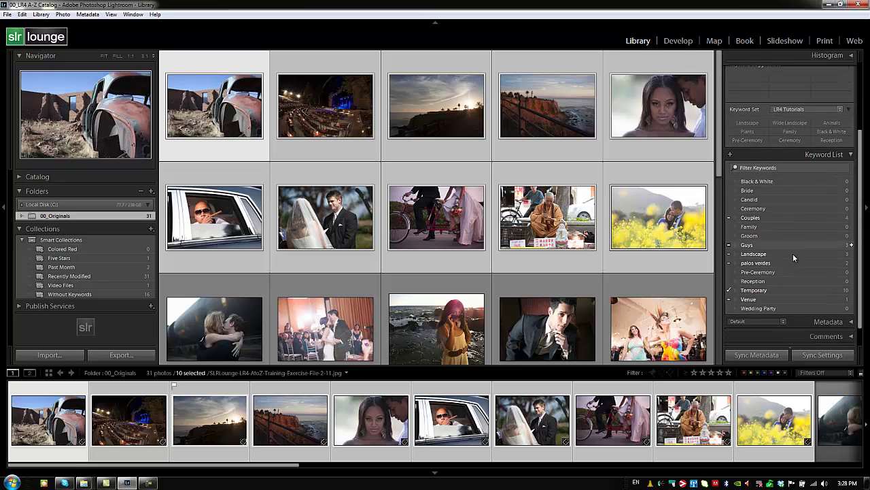
- Rename the Temporary keyword to 'Temporary2' through Edit Keyword Tag
right_click(754, 290)
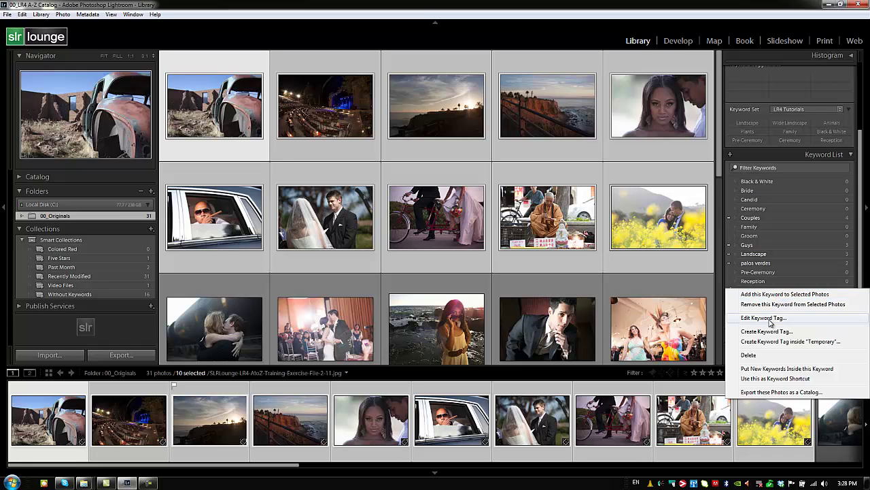
click(770, 319)
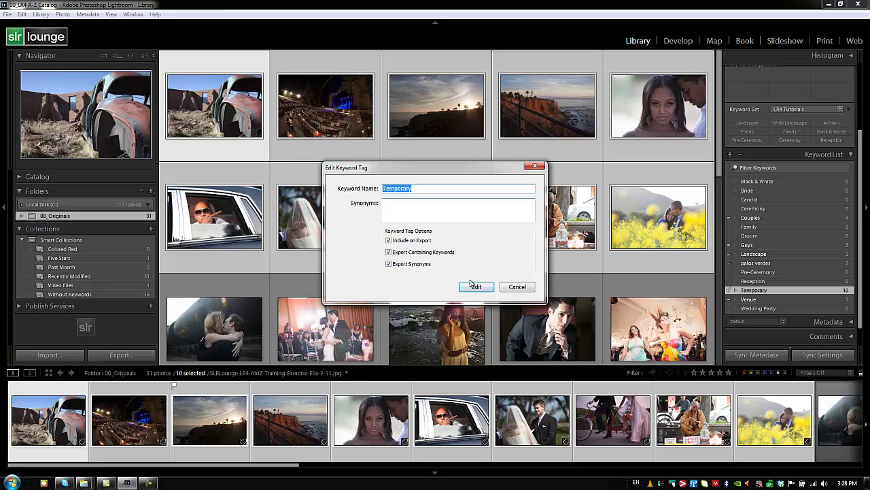
key(End)
text(2)
click(484, 286)
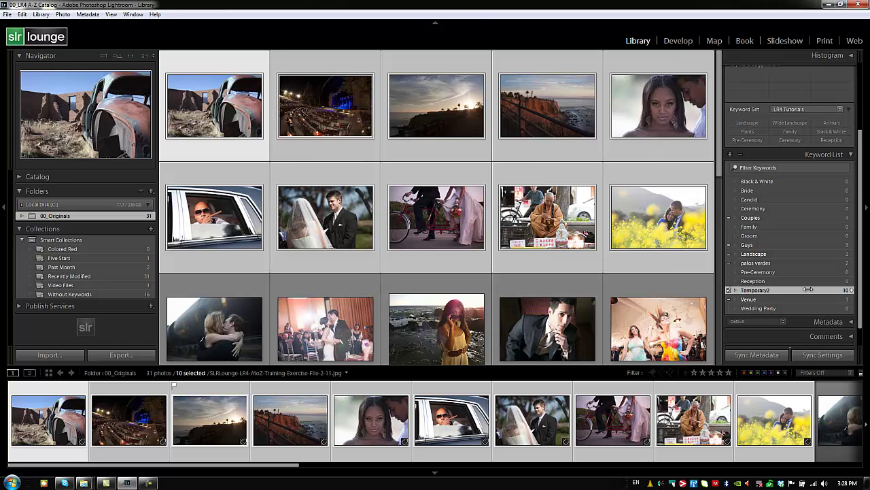
- Review Temporary2's synonyms and export settings, keeping 'Include on Export' on
right_click(768, 292)
click(754, 323)
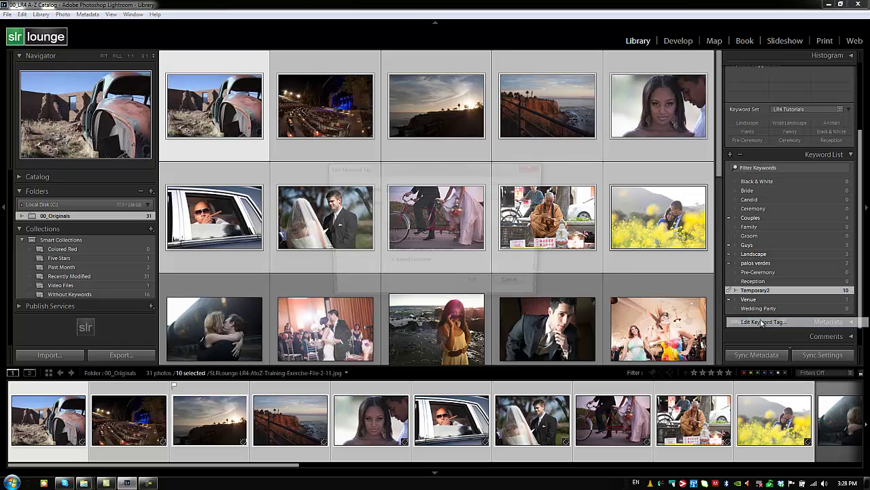
click(401, 207)
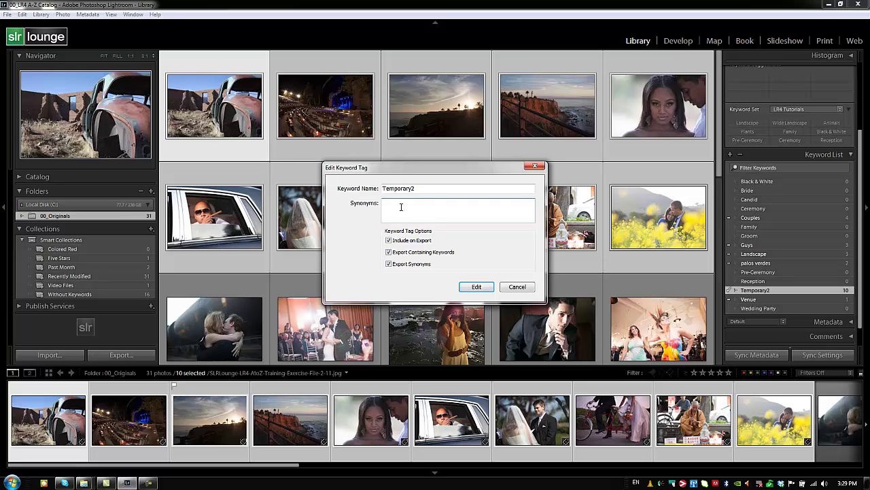
click(401, 207)
click(389, 242)
click(389, 241)
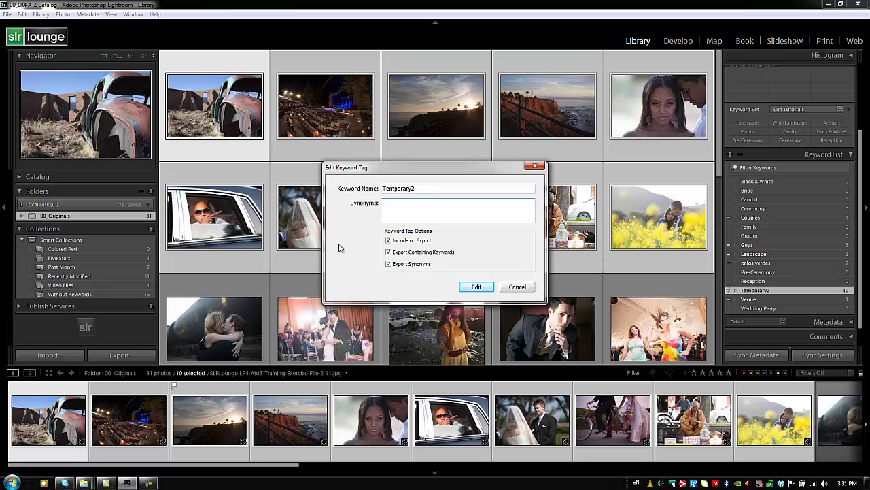
click(479, 286)
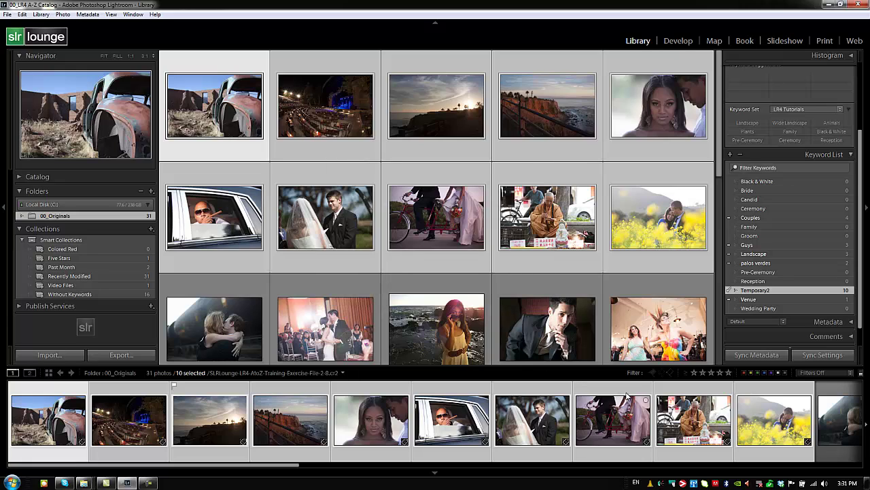
- Create a 'Temp Kid' keyword inside Temporary2 and add it to the selected photos
right_click(753, 291)
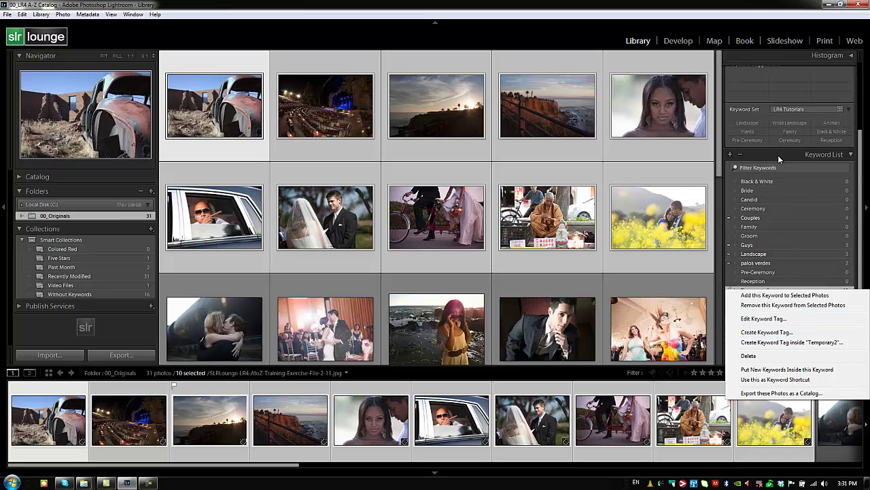
click(786, 344)
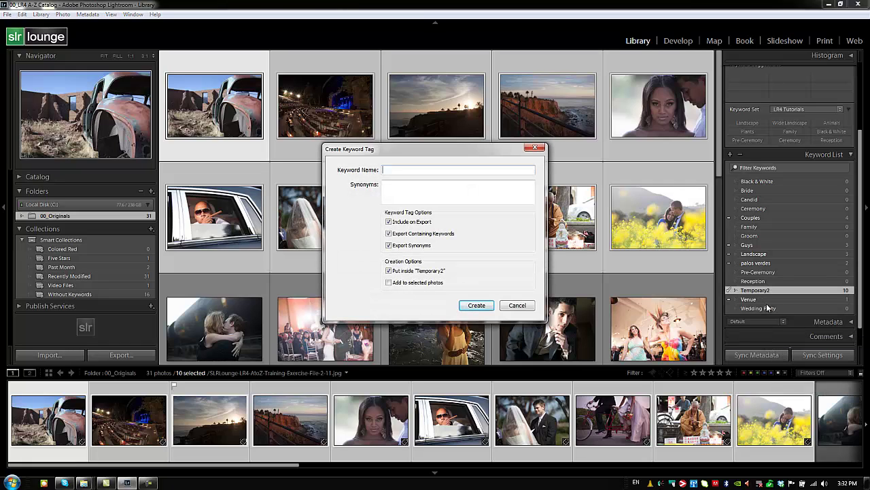
text(Temp Kid)
key(Tab)
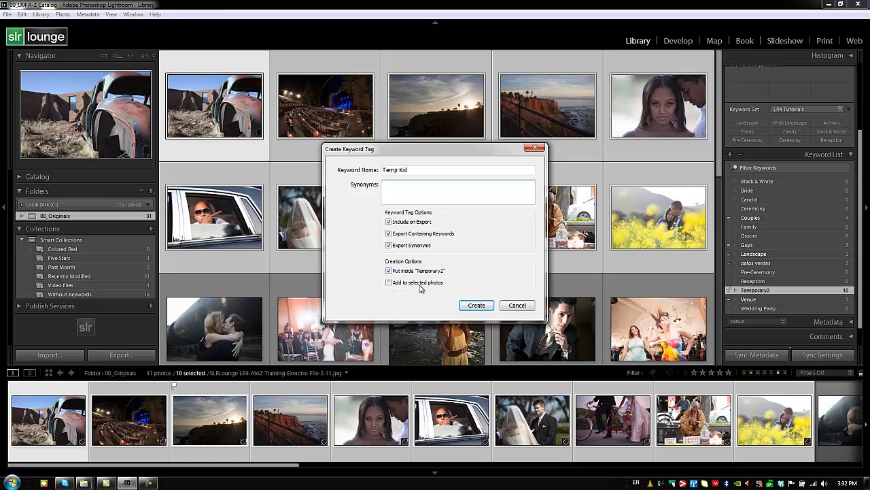
click(388, 282)
click(469, 307)
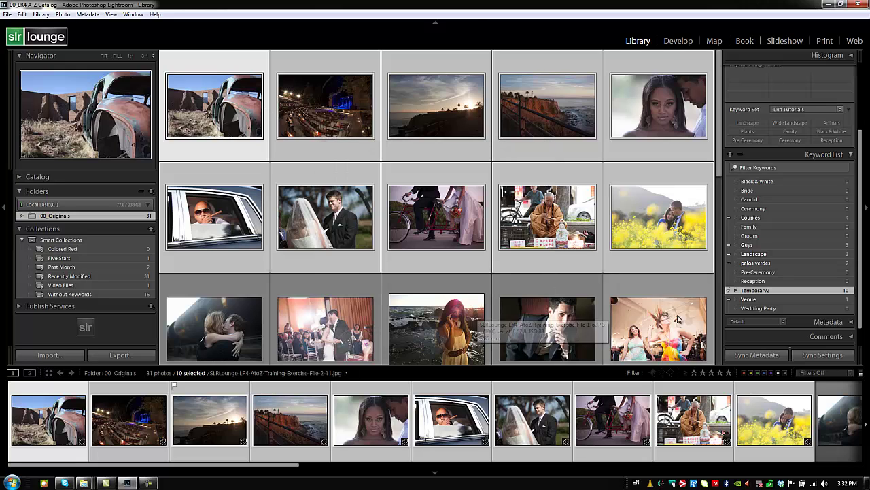
- Expand Temporary2 to reveal its Temp Kid child keyword
click(736, 291)
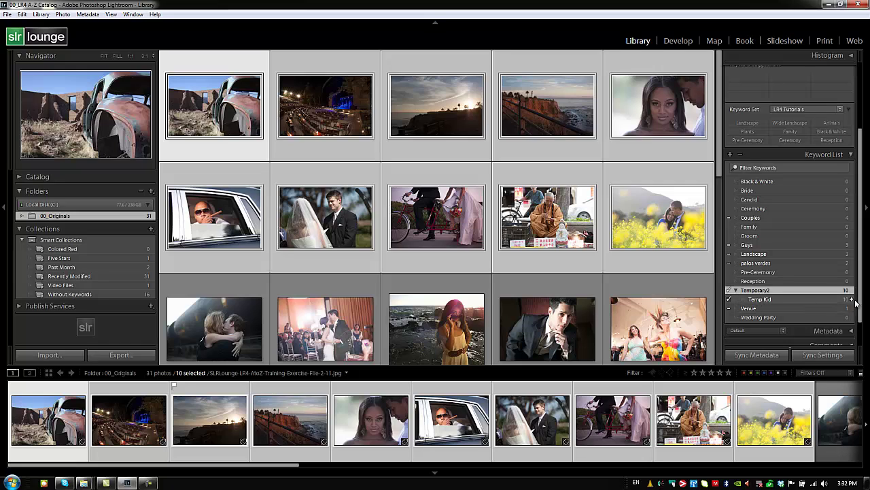
right_click(768, 300)
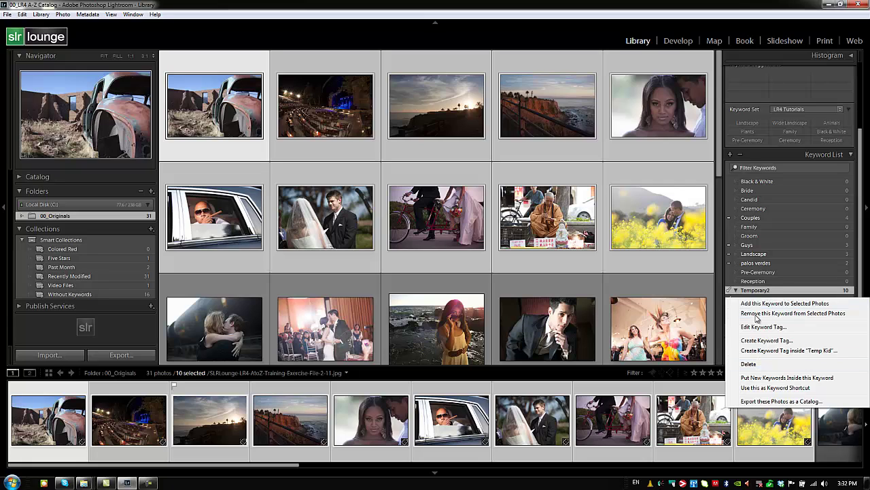
click(765, 291)
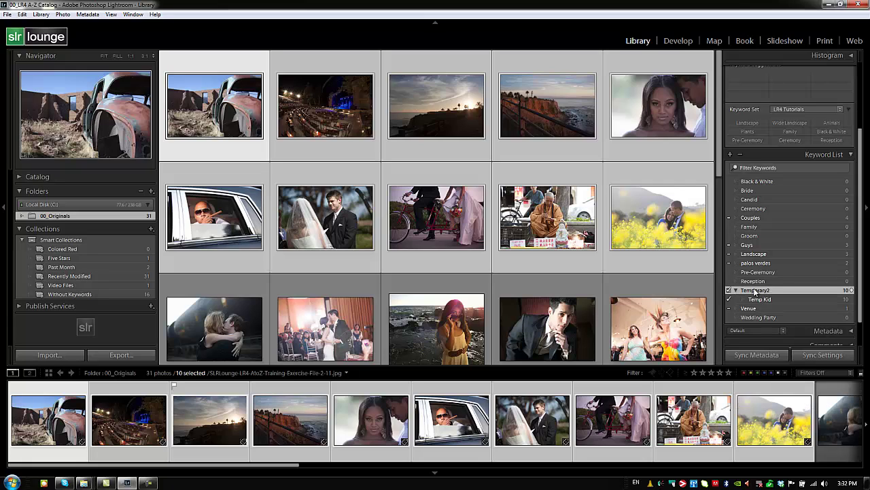
- Delete the Temporary2 keyword and confirm removing it along with Temp Kid
right_click(764, 291)
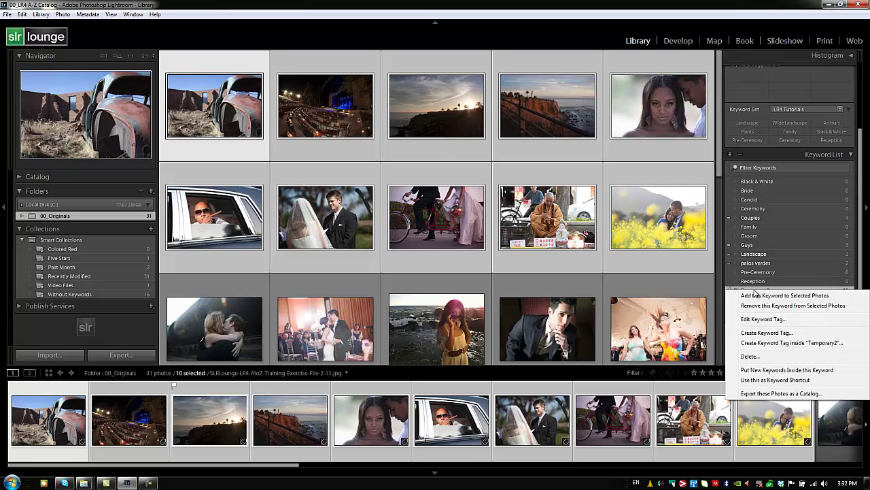
click(745, 356)
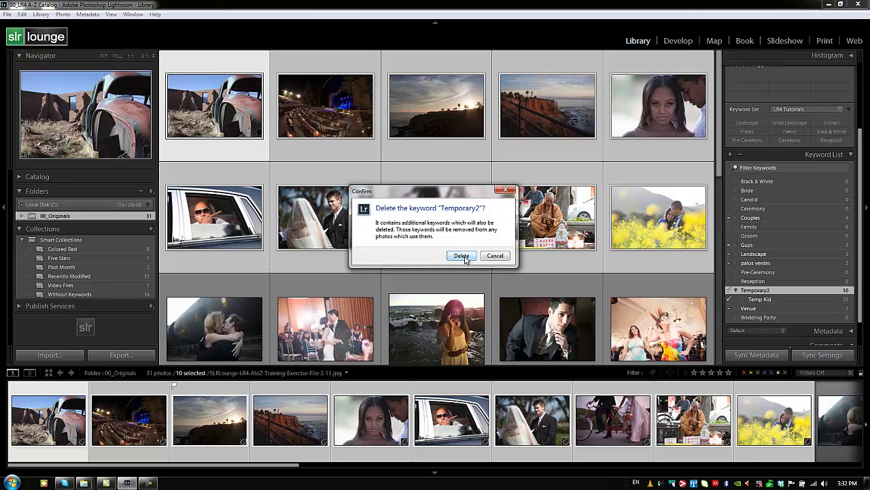
click(465, 257)
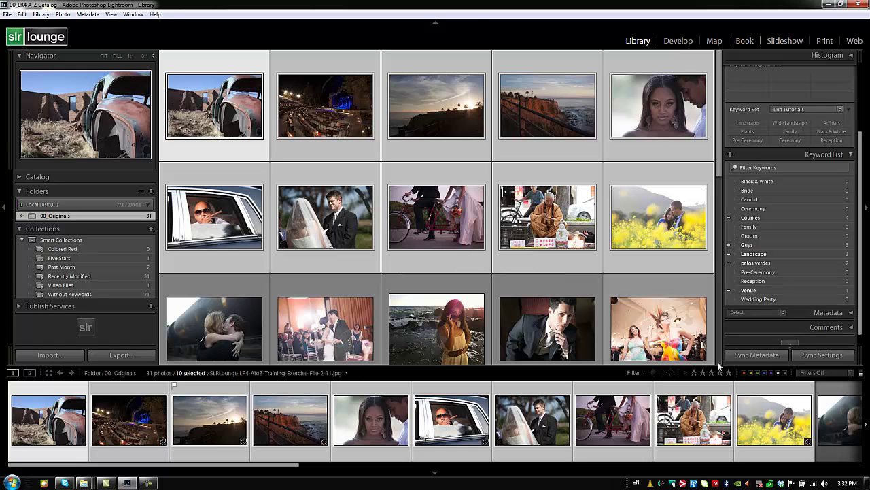
- Make Venue the keyword shortcut and apply it to the selected photos with Shift+K
right_click(765, 291)
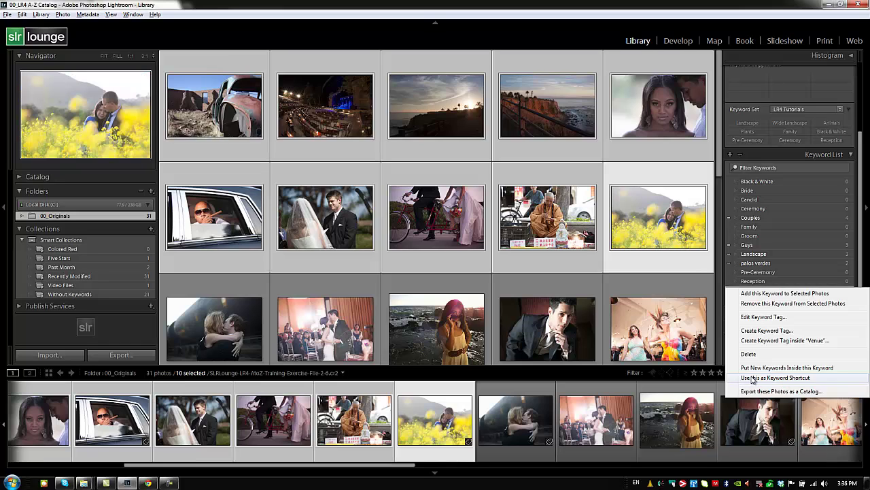
click(779, 377)
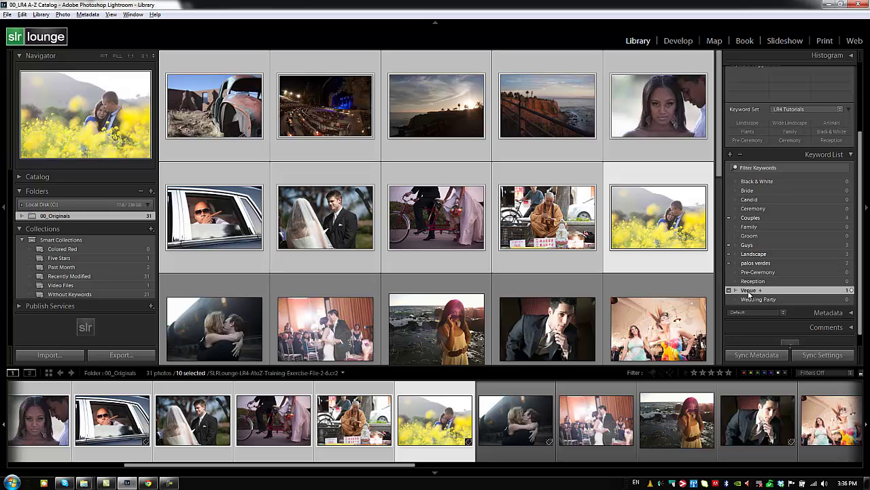
key(shift+k)
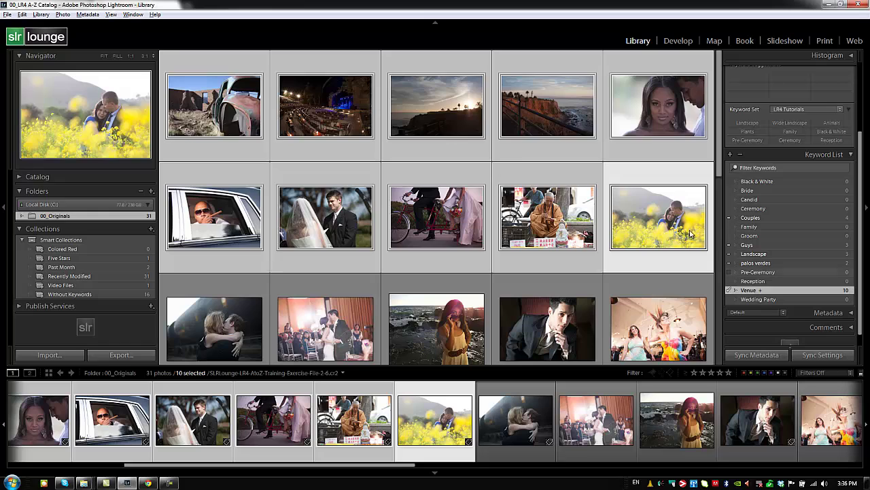
- Turn off Venue as the keyword shortcut and select only the colourful bride photo
right_click(757, 292)
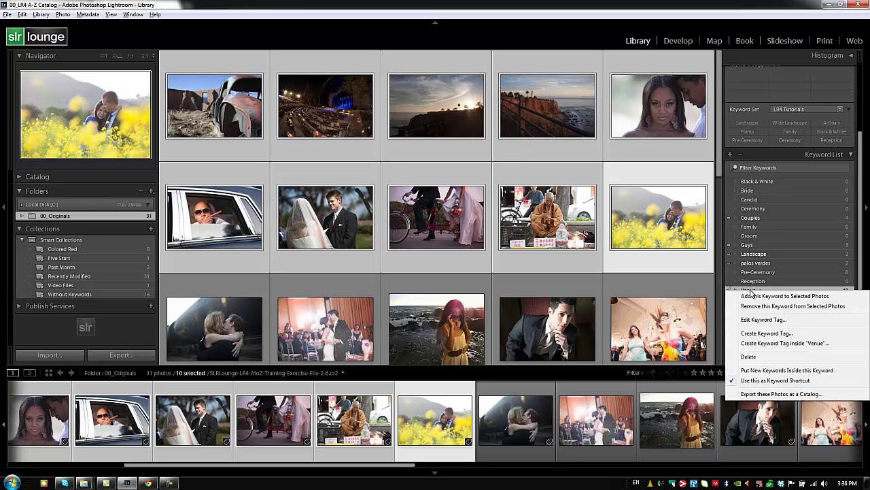
click(747, 382)
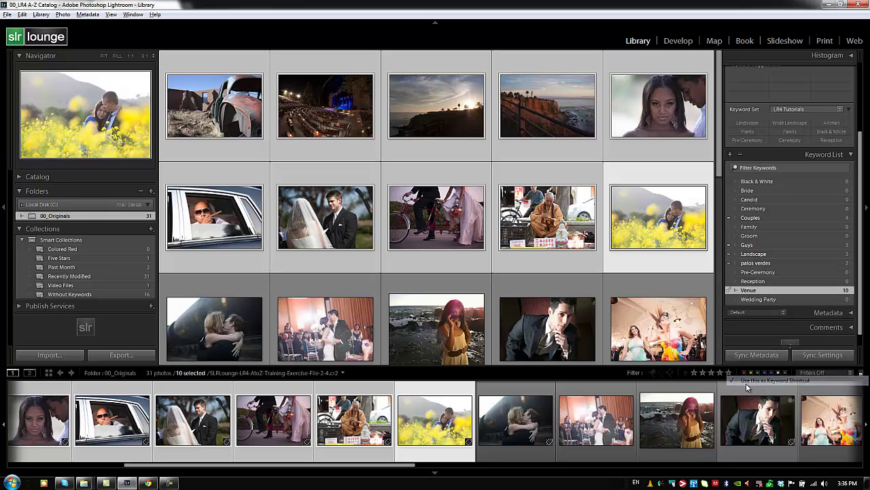
right_click(753, 294)
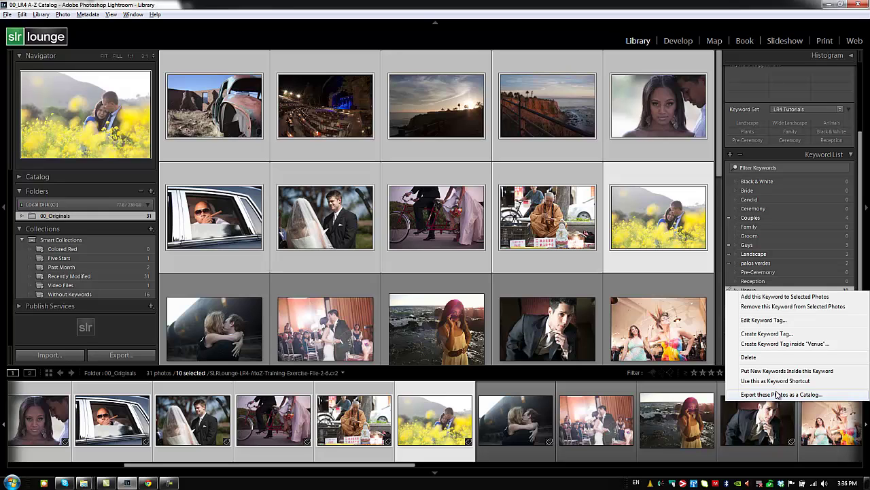
click(669, 215)
click(656, 302)
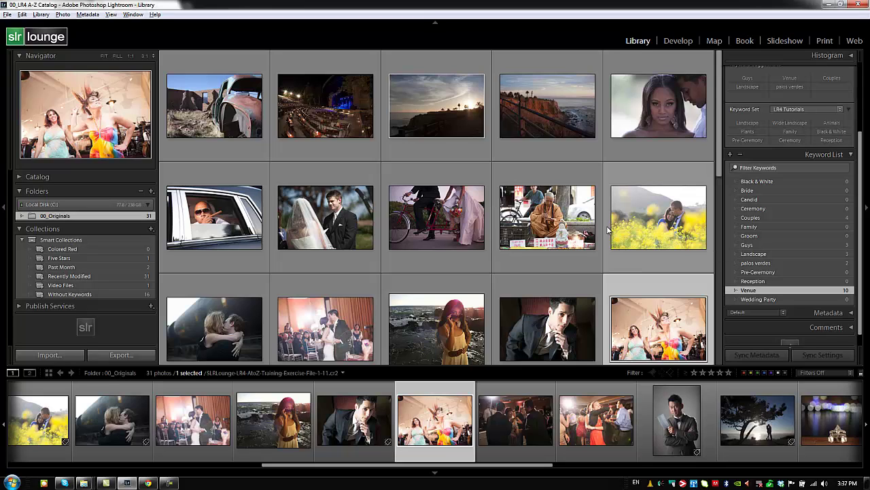
- Enable the Painter in the toolbar and set it to paint the keyword Venue
key(t)
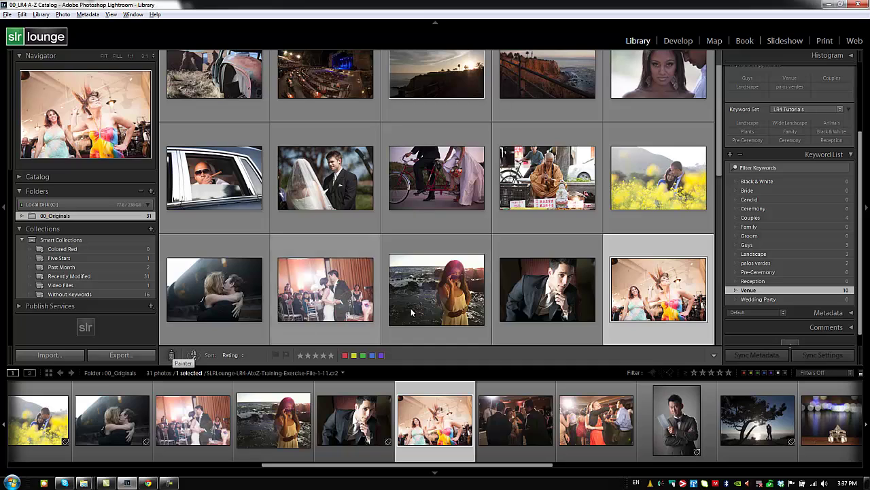
click(714, 356)
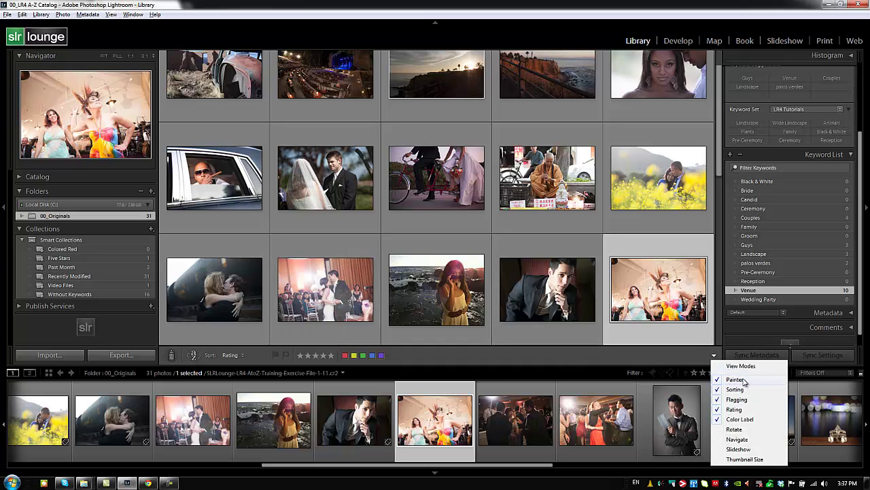
click(557, 359)
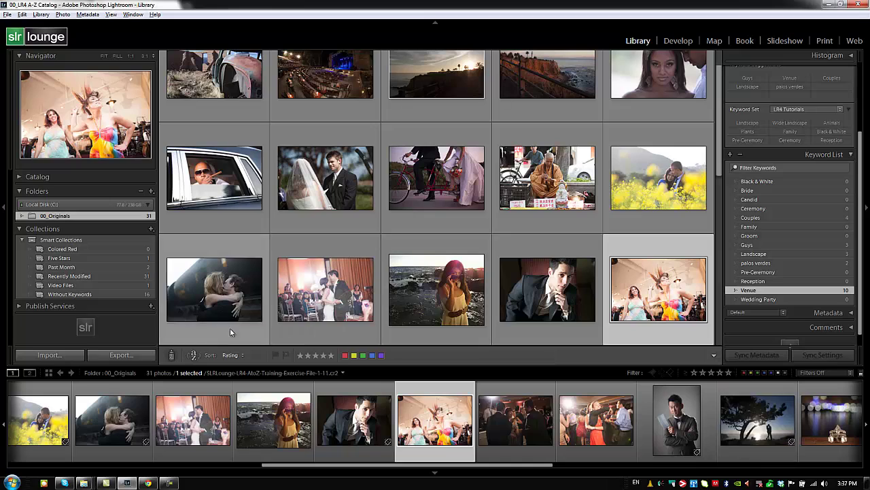
click(170, 355)
click(171, 355)
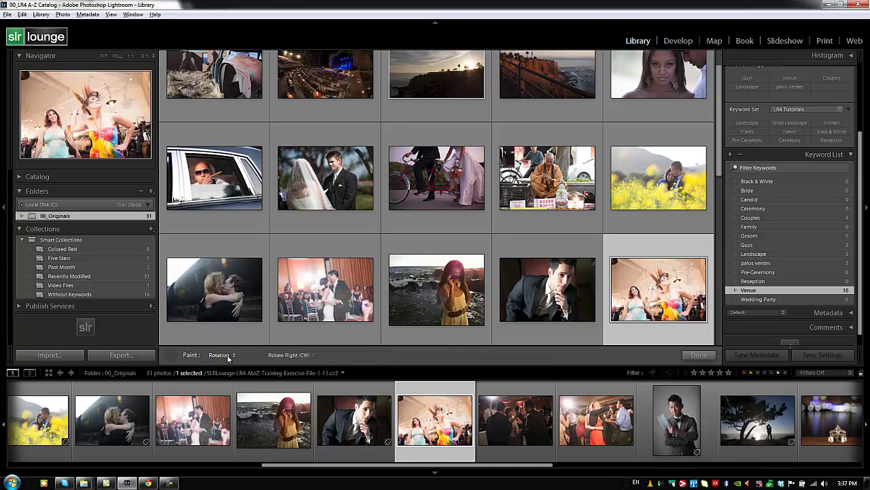
click(227, 354)
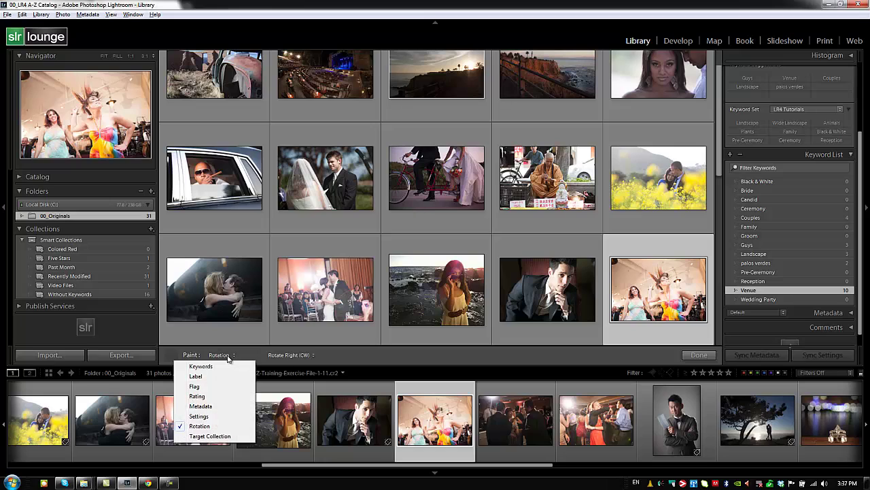
click(221, 365)
click(283, 355)
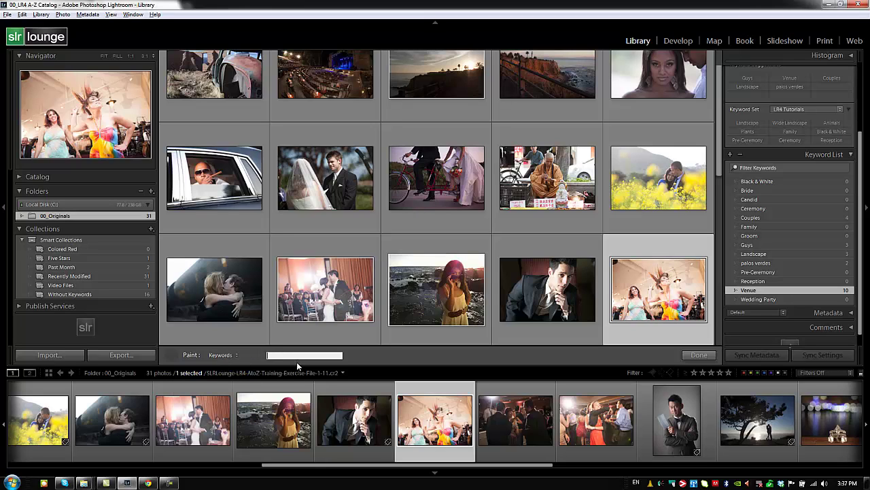
key(Return)
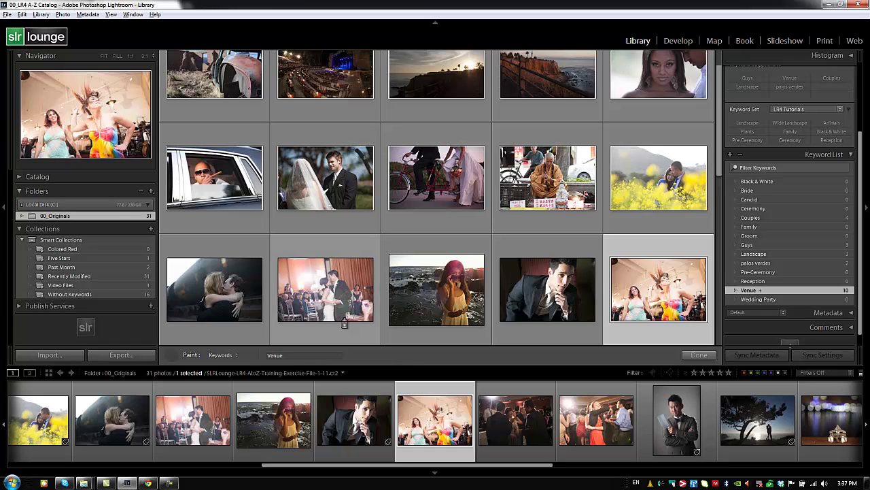
- Paint Venue onto the dance, bride, tree silhouette, couple, groom and several more photos
click(353, 291)
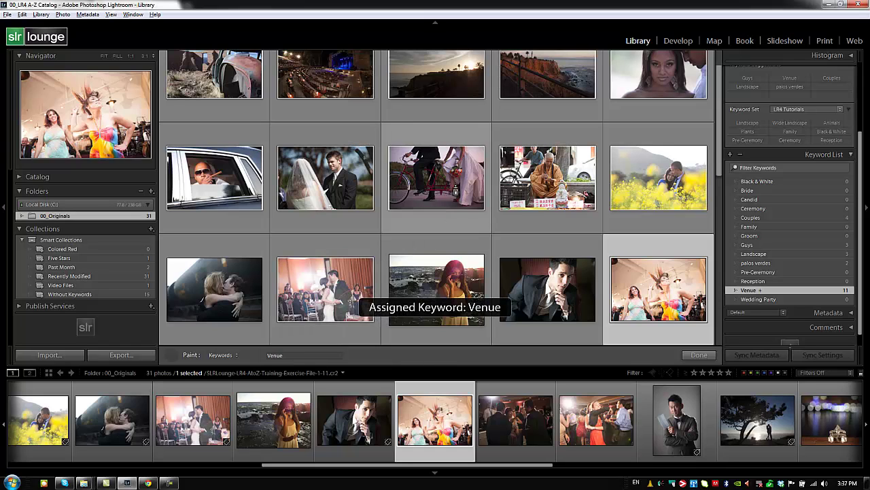
click(651, 299)
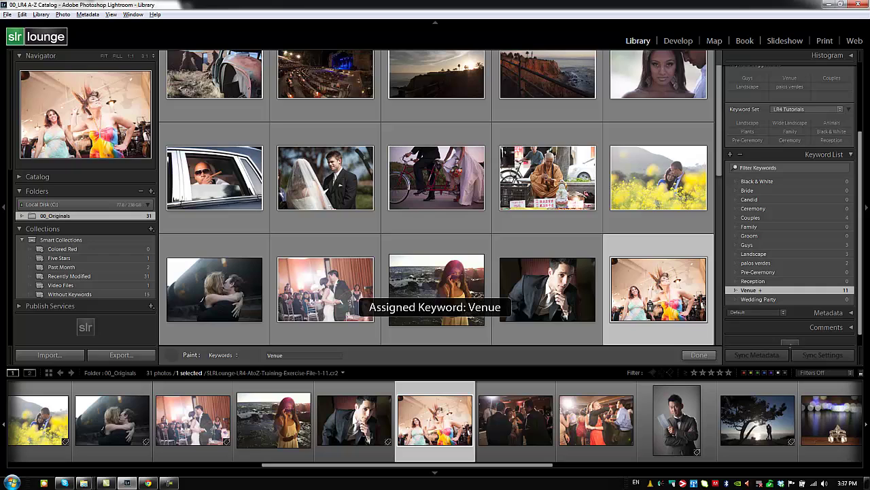
scroll(530, 244, down, 3)
click(529, 238)
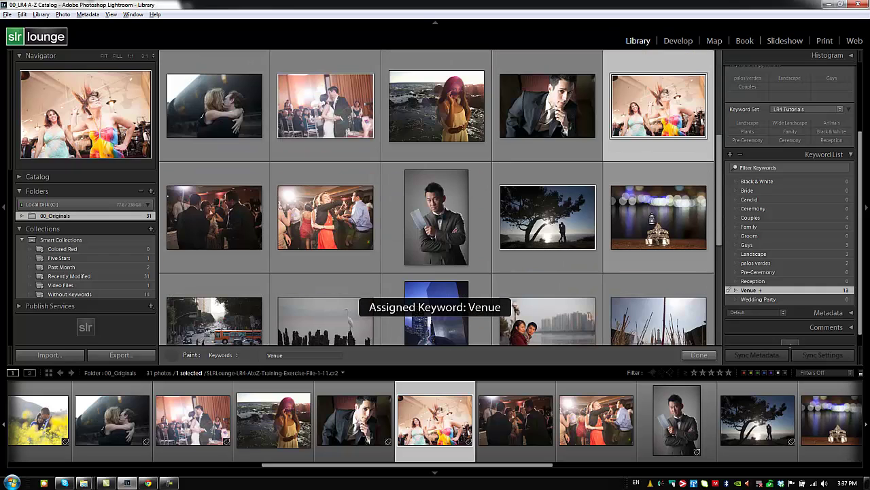
click(574, 308)
scroll(517, 272, down, 1)
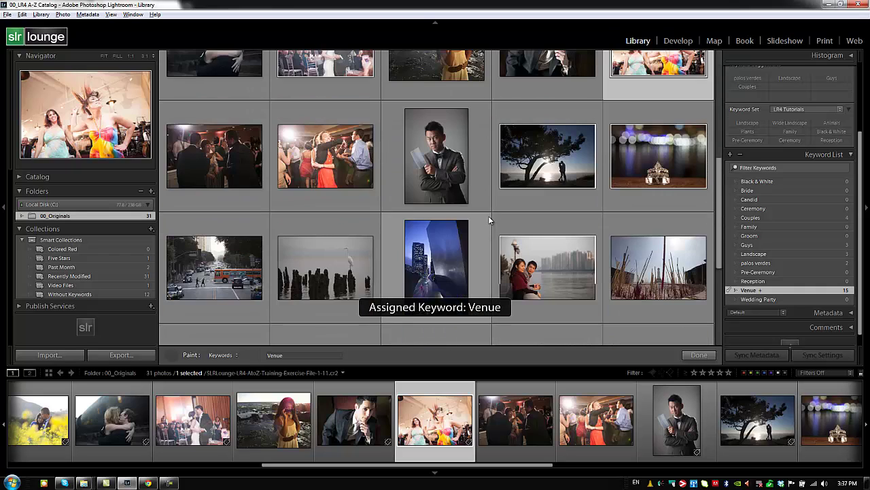
click(434, 176)
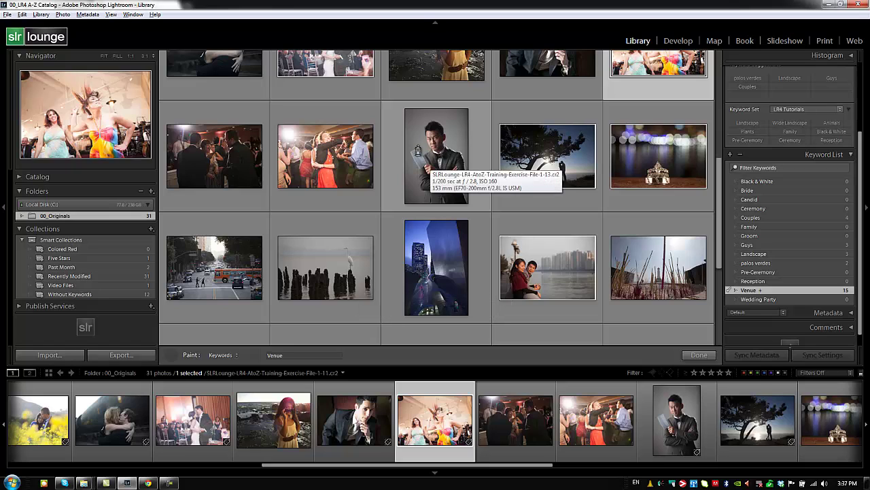
click(391, 202)
mouse_move(340, 225)
mouse_down()
mouse_move(428, 249)
mouse_move(416, 301)
mouse_up()
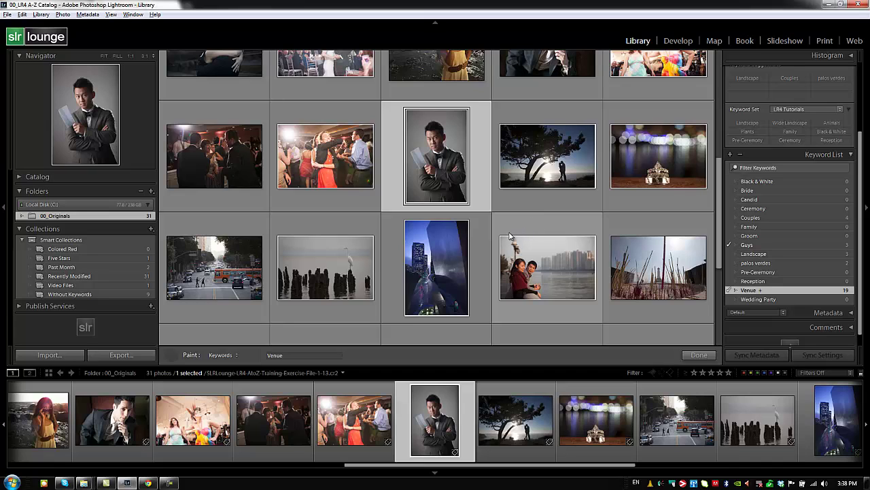
click(174, 355)
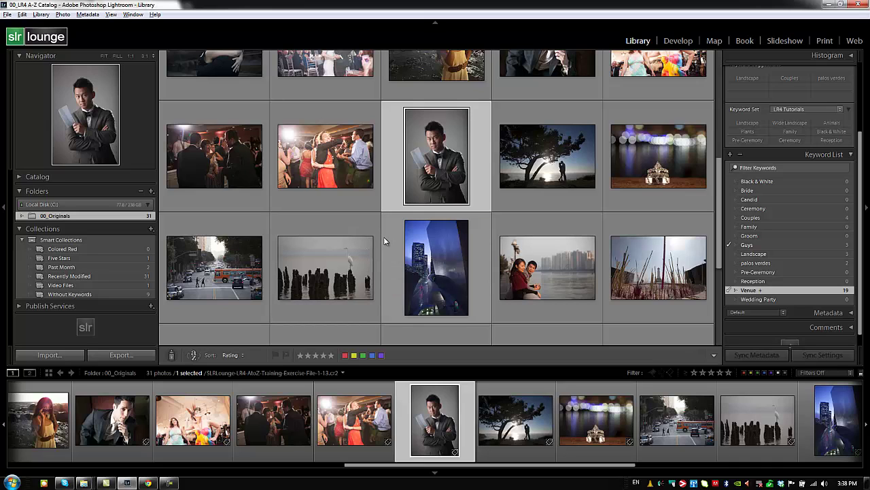
scroll(345, 169, up, 1)
- Select all 31 photos in the grid
click(345, 162)
scroll(367, 193, up, 4)
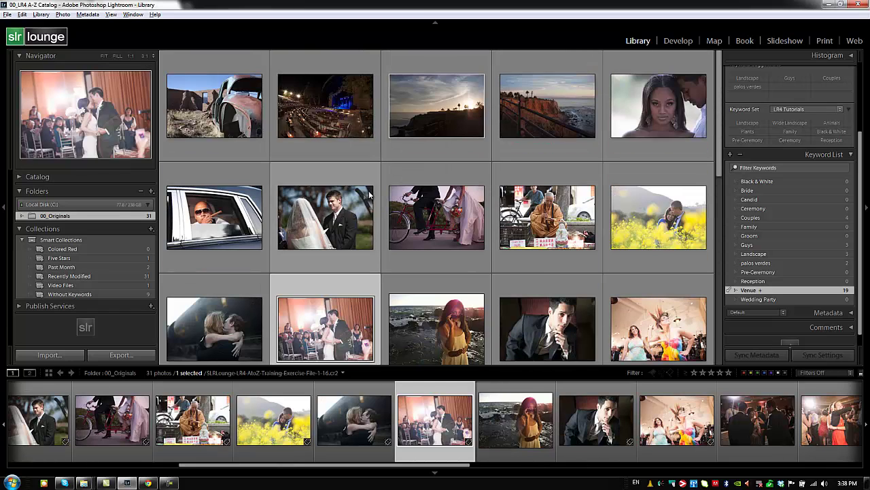
click(344, 106)
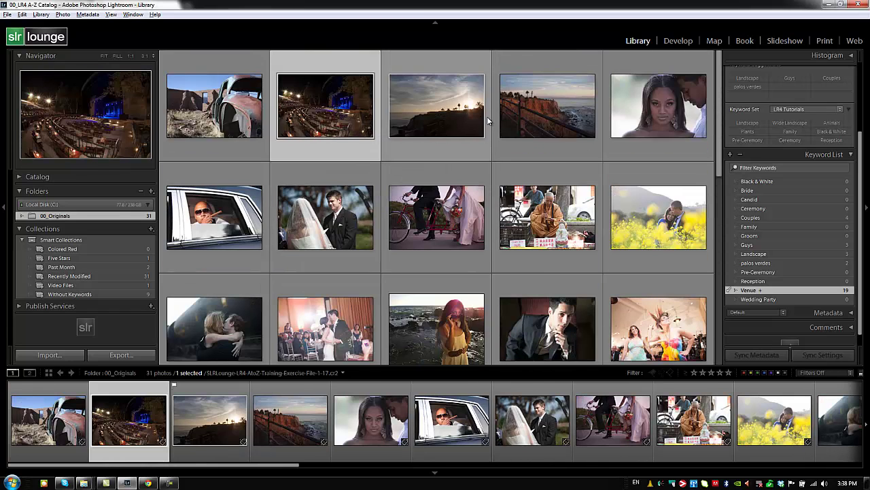
key(ctrl+a)
- Empty the Keyword Tags box so all keywords are removed from the selected photos
drag(860, 147, 854, 69)
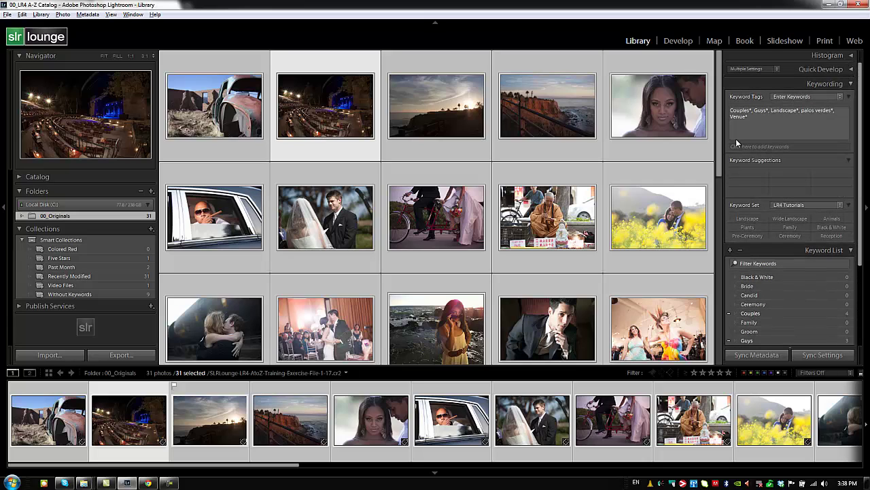
click(766, 121)
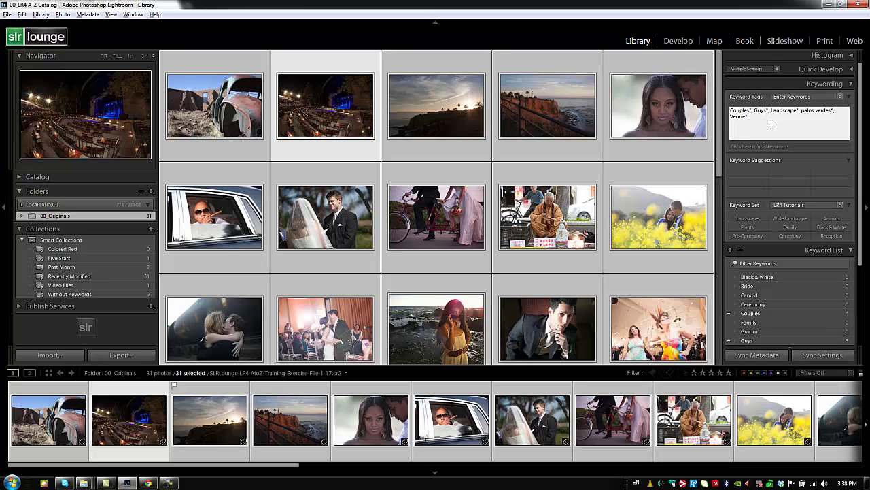
key(ctrl+a)
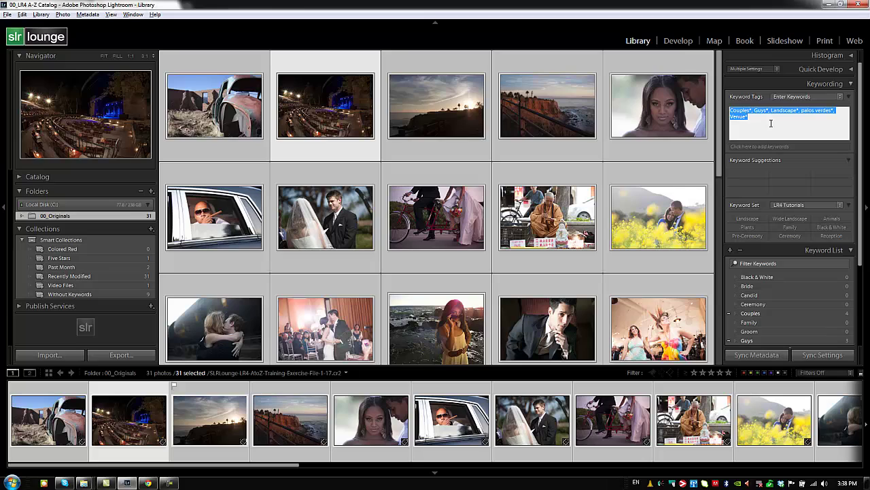
key(BackSpace)
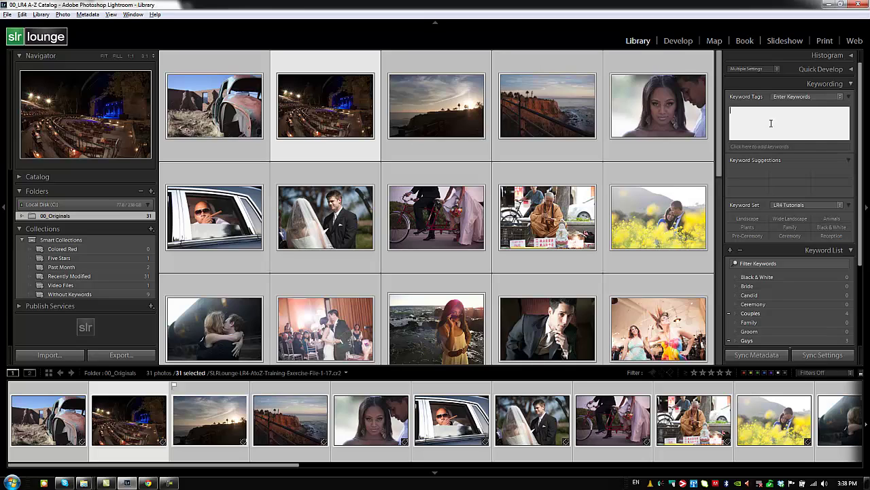
key(Return)
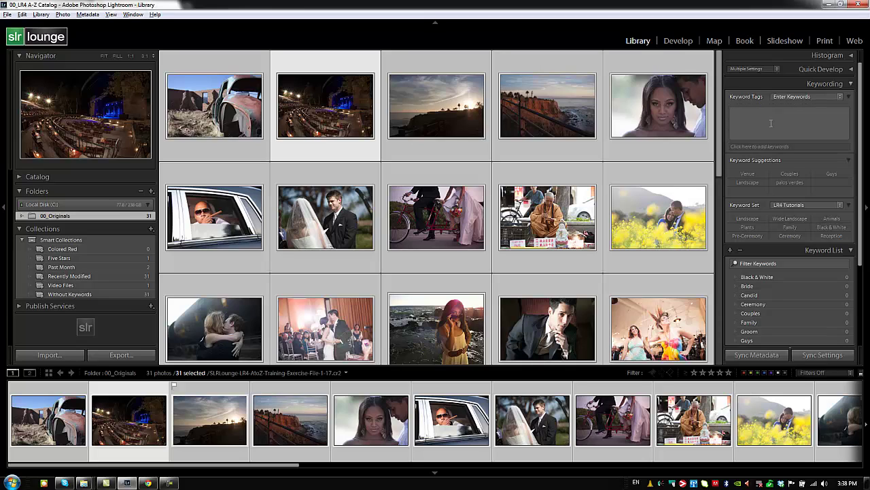
- Delete Wedding Party, Venue and Reception one by one through each keyword's context menu
scroll(864, 142, down, 1)
scroll(864, 147, down, 5)
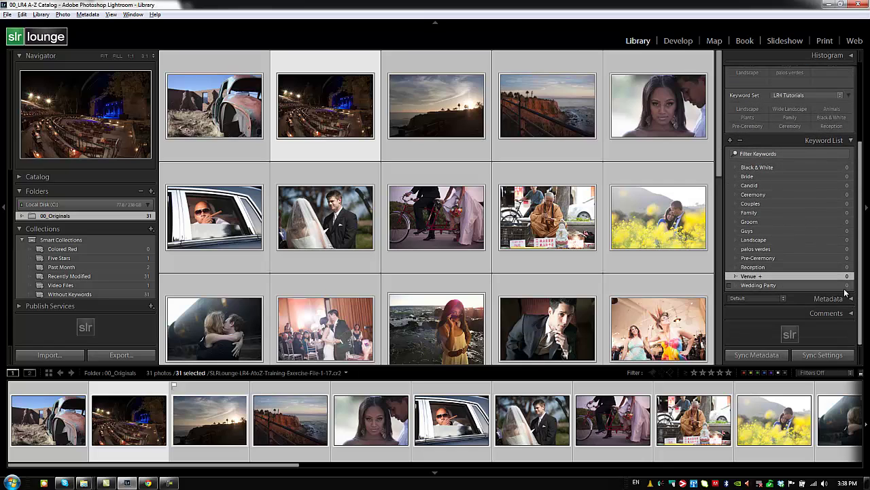
right_click(759, 285)
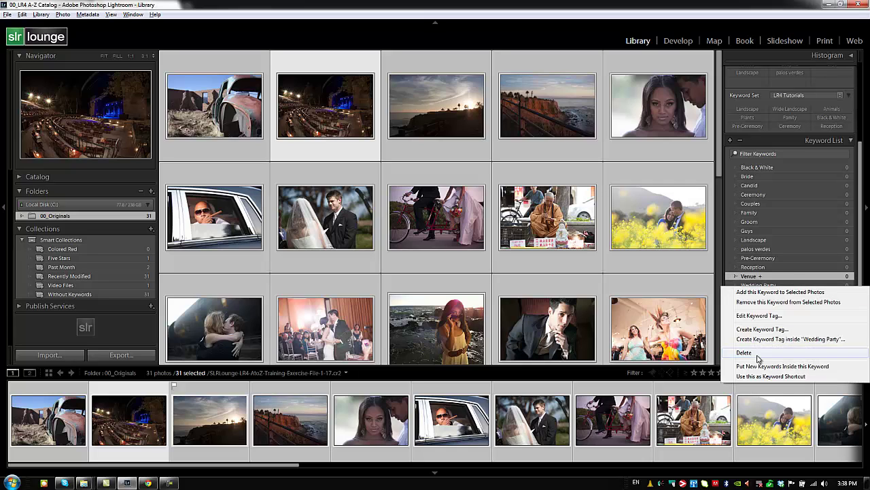
click(759, 350)
right_click(760, 287)
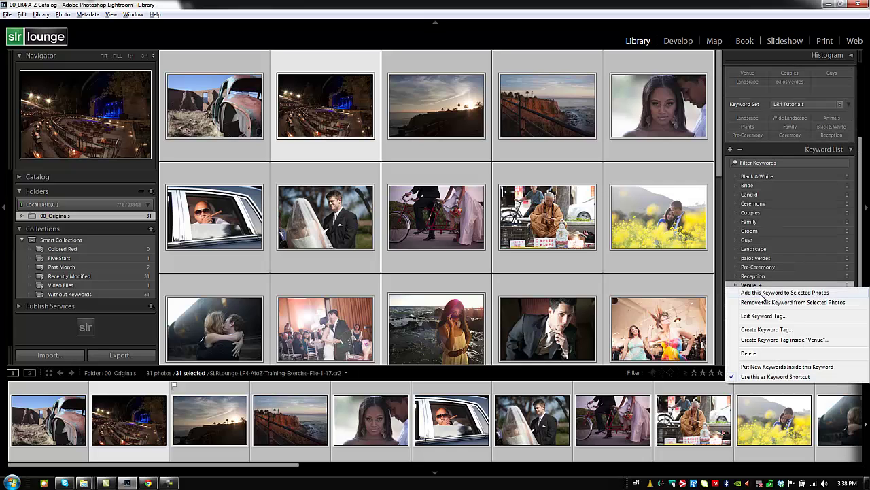
click(750, 352)
right_click(762, 285)
click(765, 352)
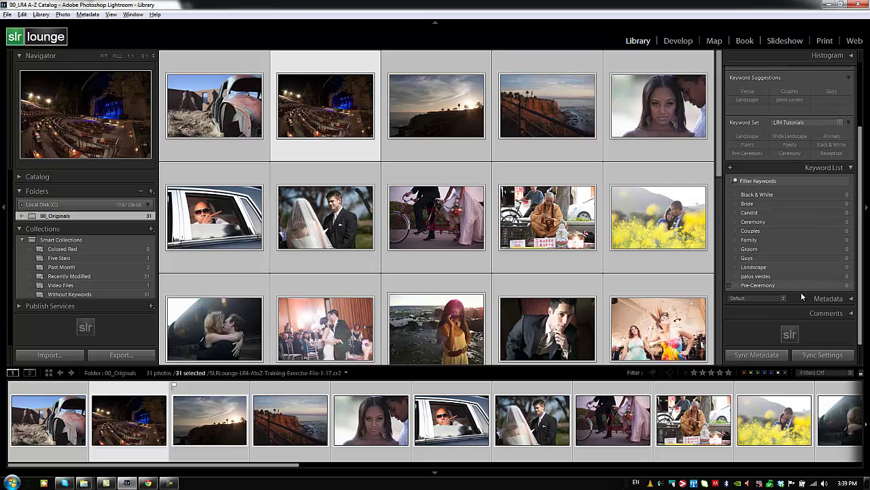
click(87, 15)
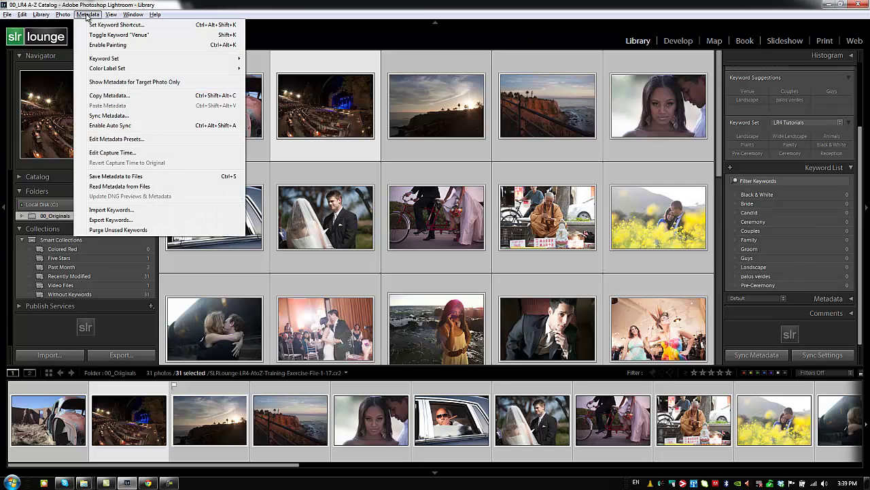
- Run Purge Unused Keywords to empty the Keyword List, then deselect all photos
click(117, 231)
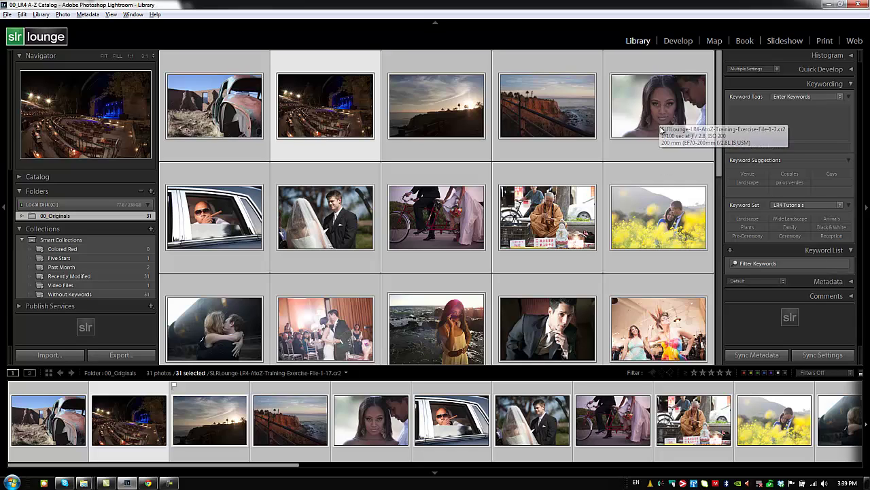
click(221, 91)
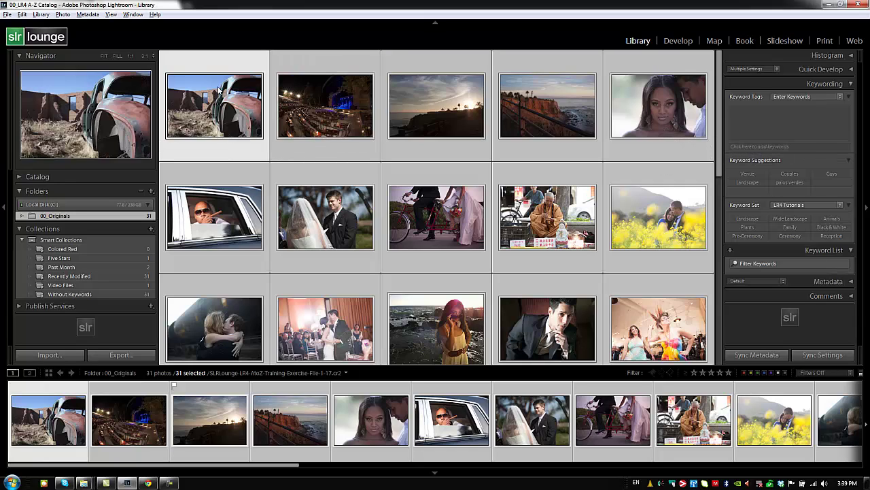
key(ctrl+d)
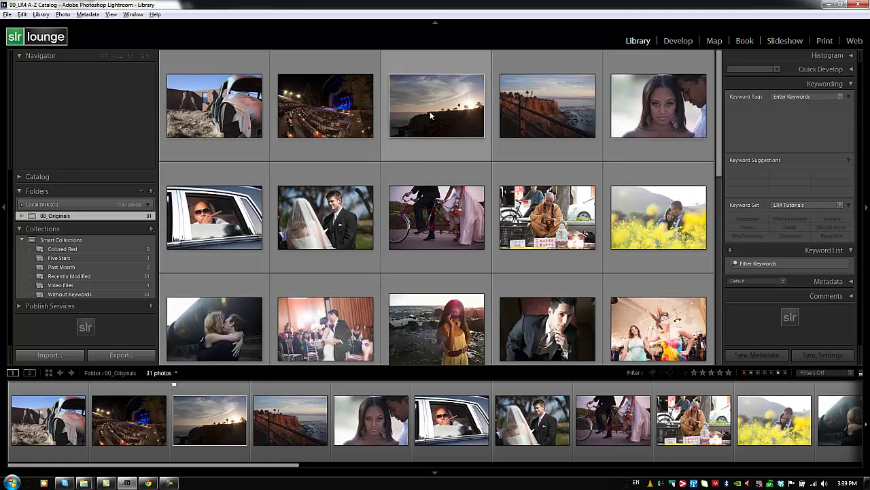